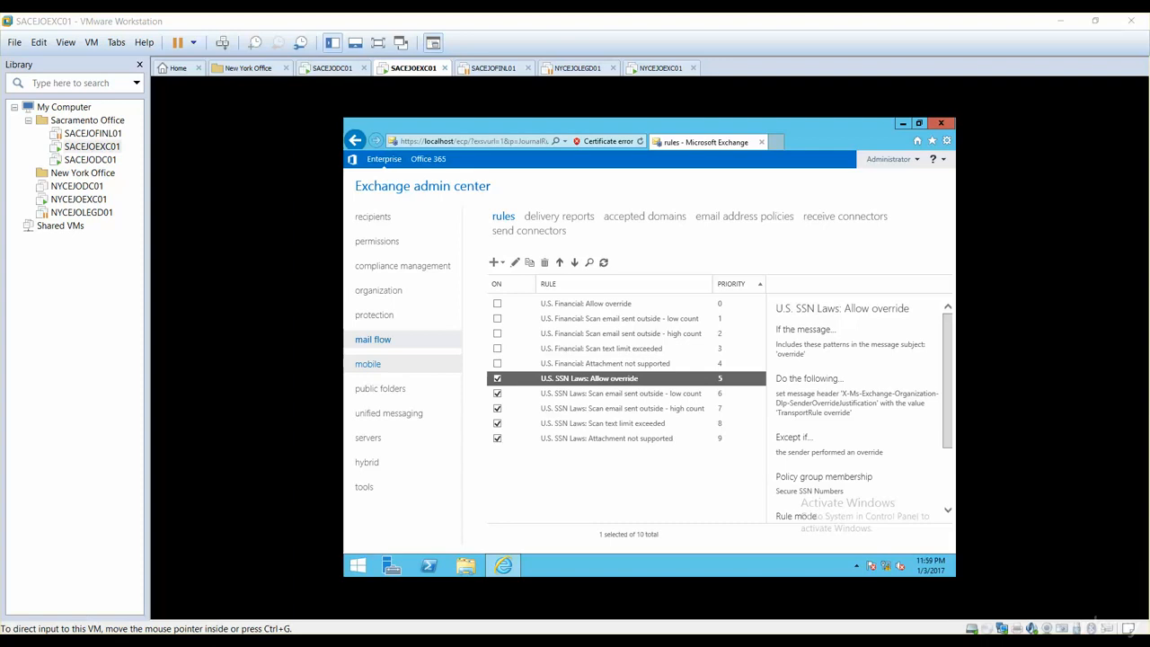
Step: Review the data loss prevention policies alongside the transport rules listed under mail flow
click(391, 269)
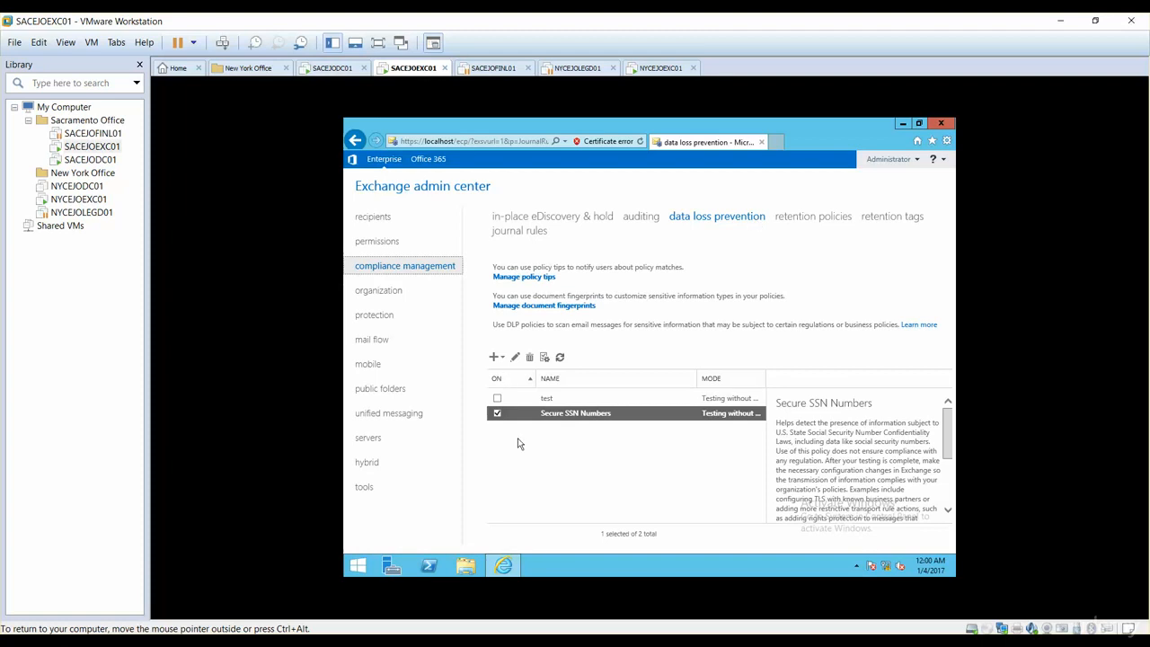
click(393, 341)
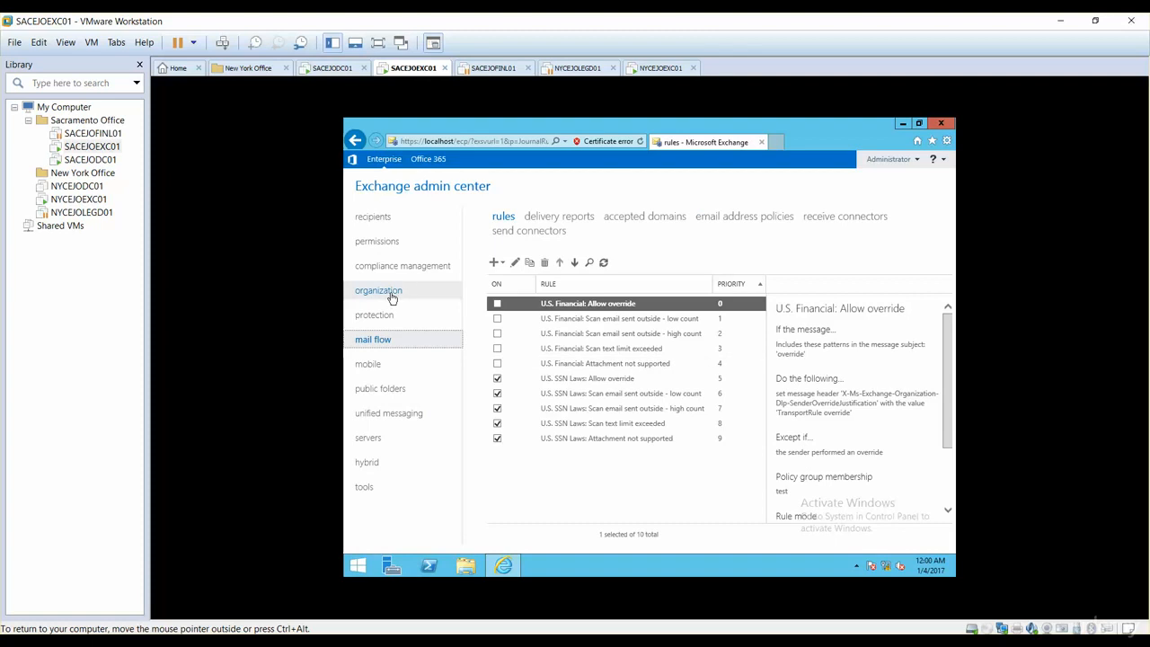
click(410, 259)
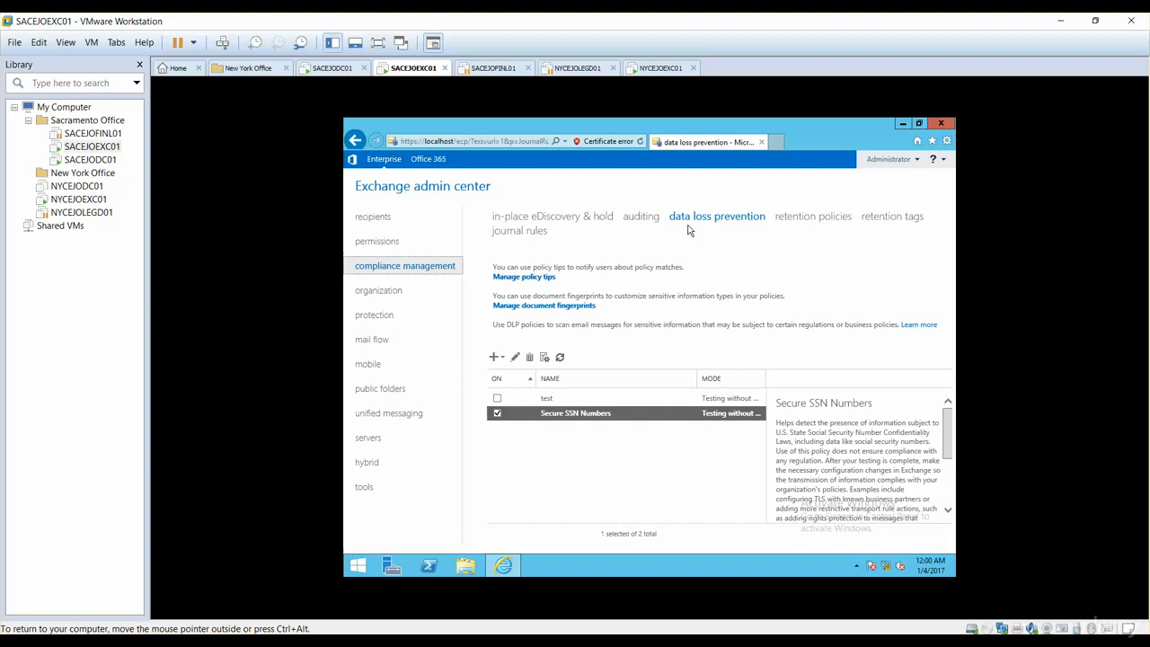
click(377, 338)
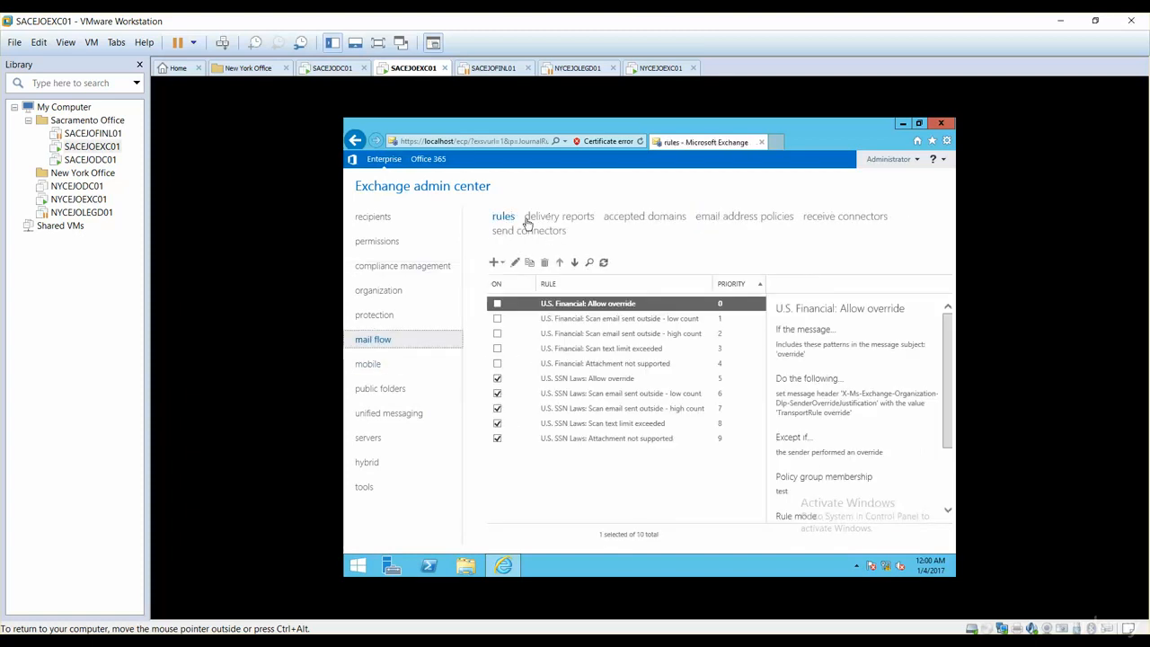
click(392, 269)
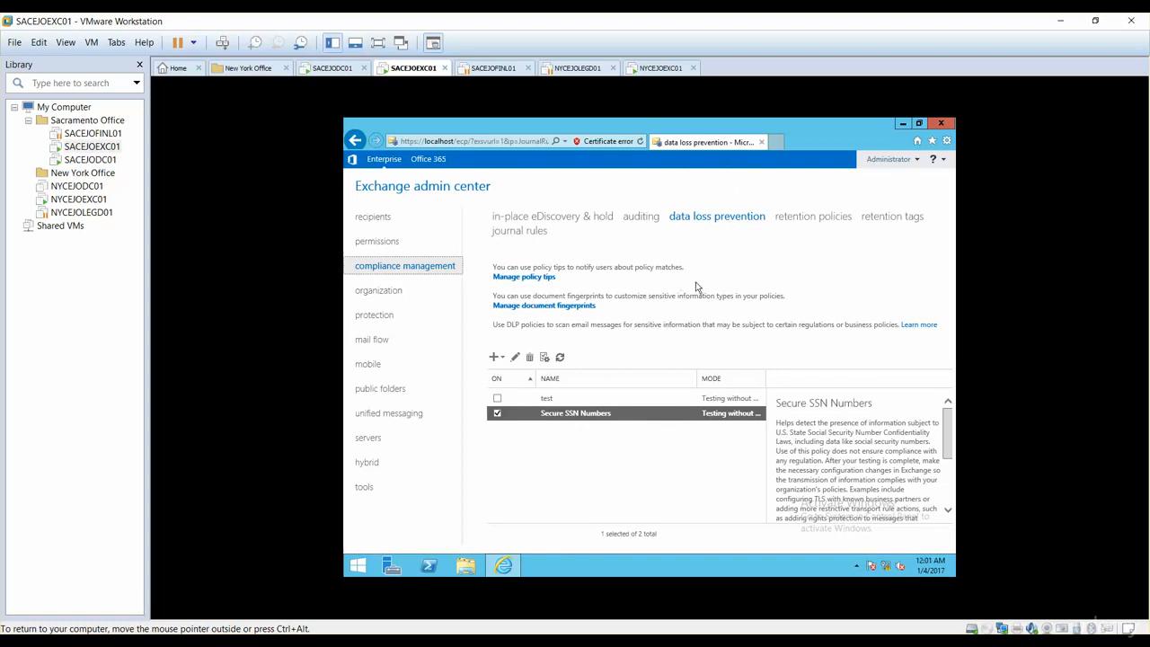
click(388, 343)
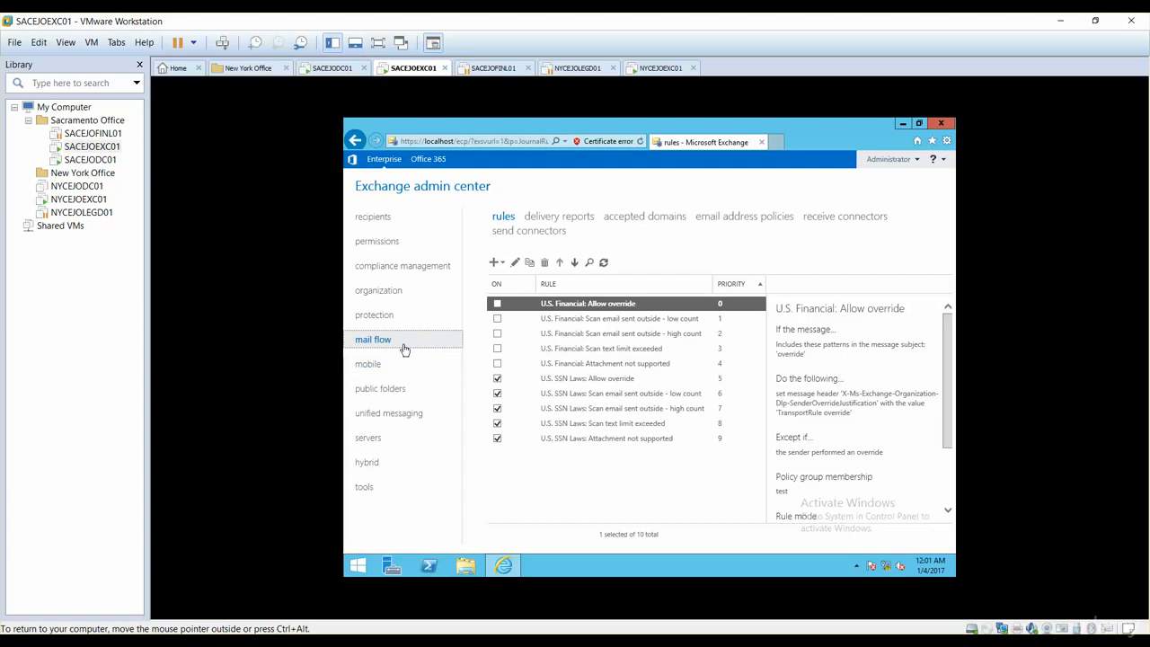
Step: Start a new DLP policy from a template in data loss prevention and choose U.S. Personally Identifiable Information (PII) Data
click(403, 267)
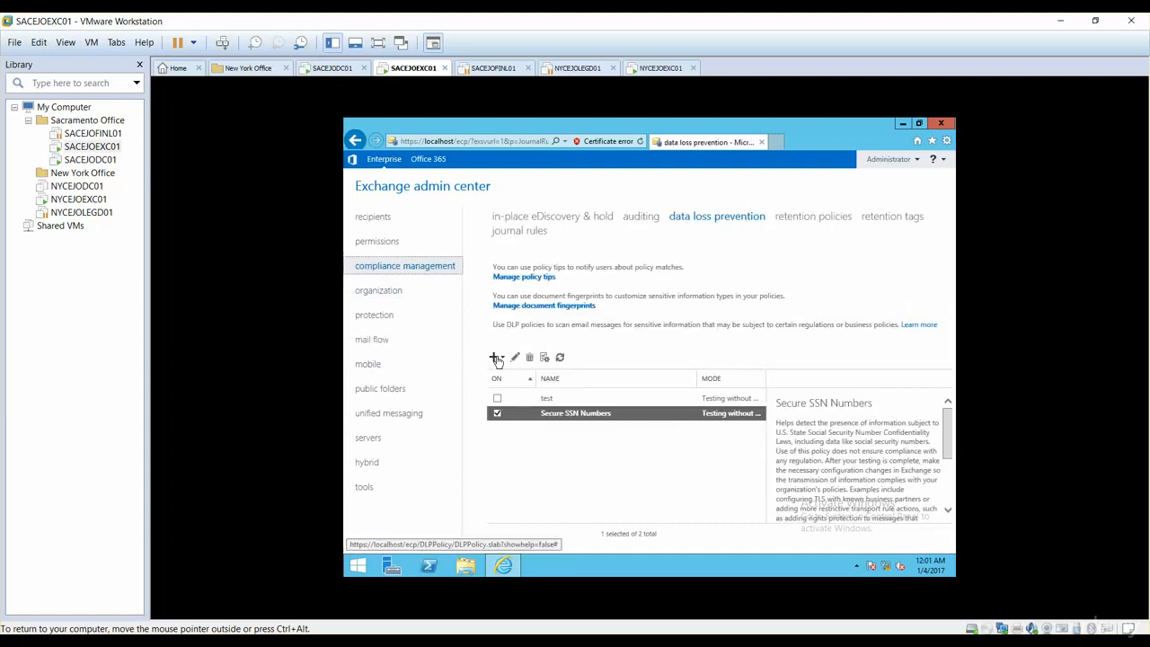
click(495, 358)
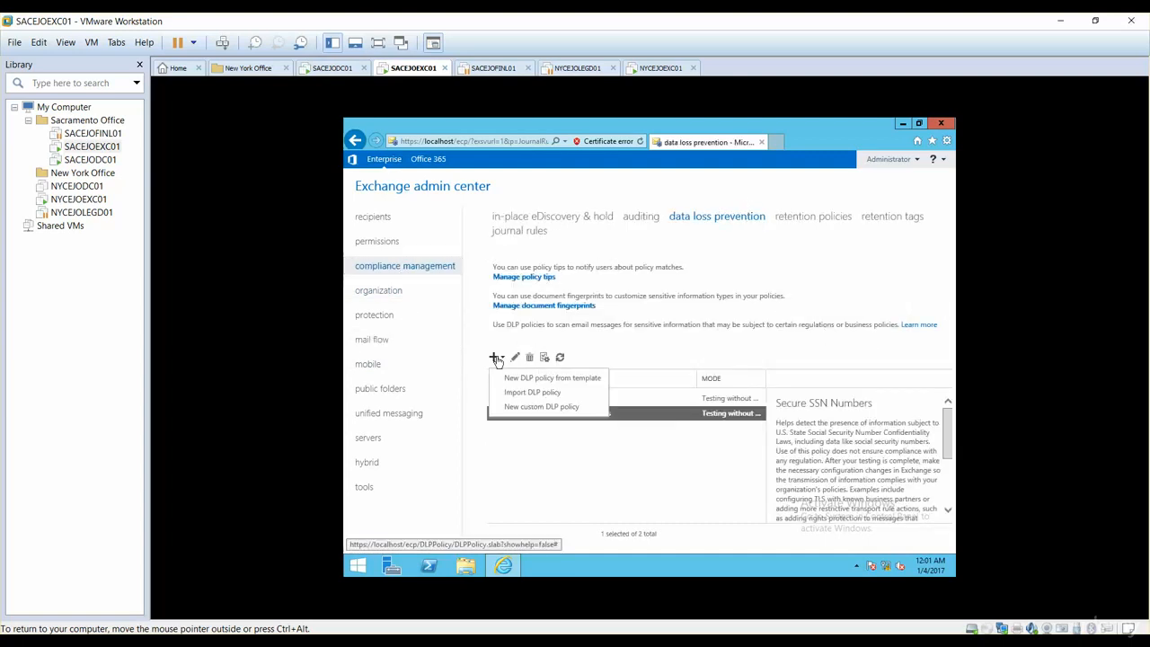
click(540, 383)
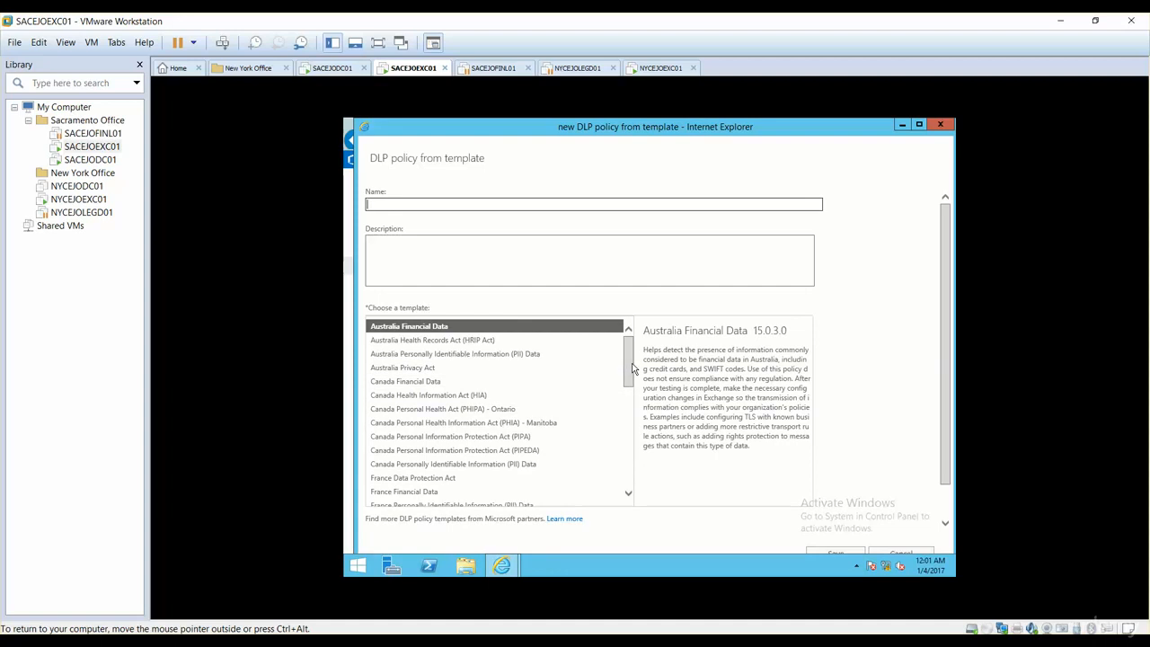
drag(631, 367, 635, 461)
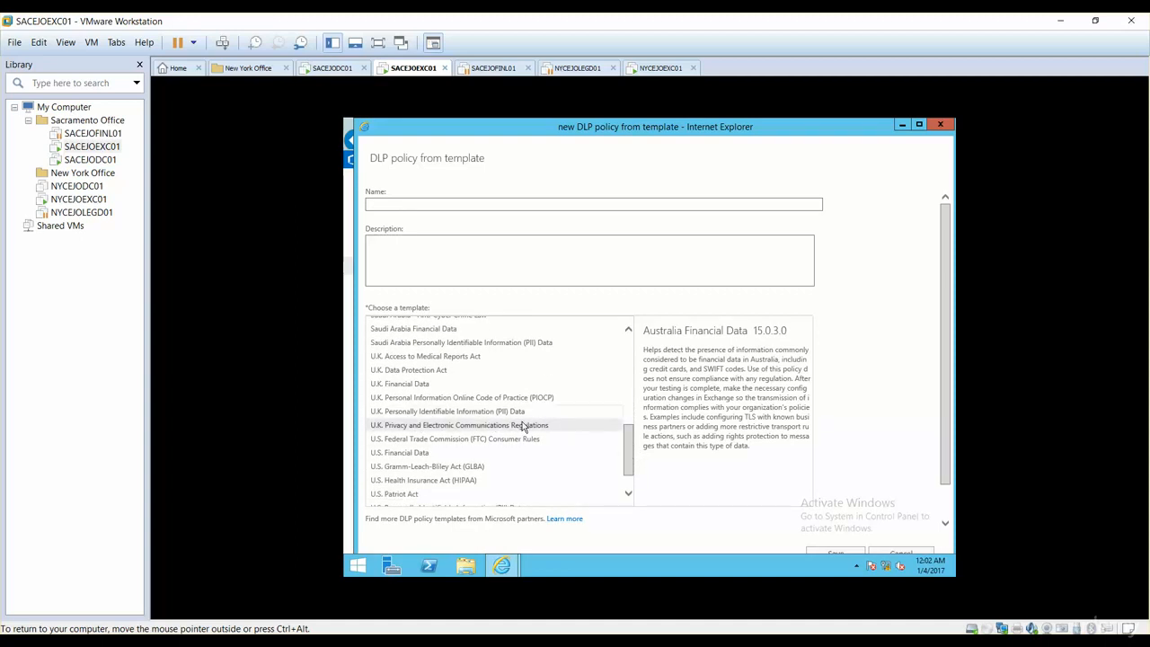
drag(630, 458, 630, 477)
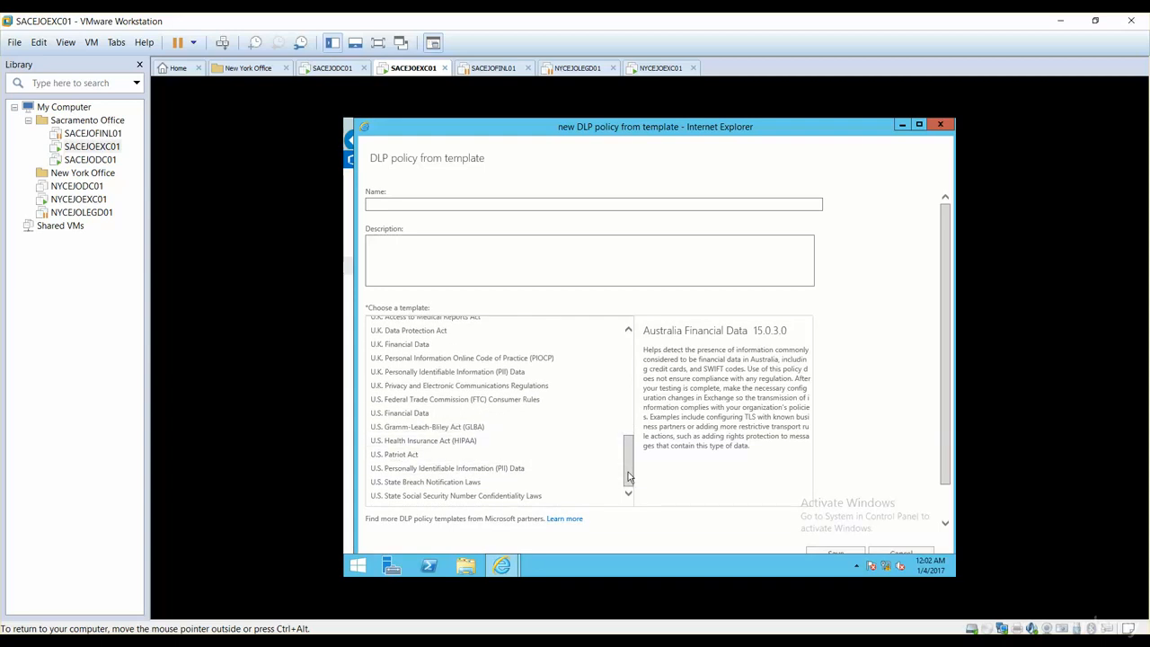
click(485, 499)
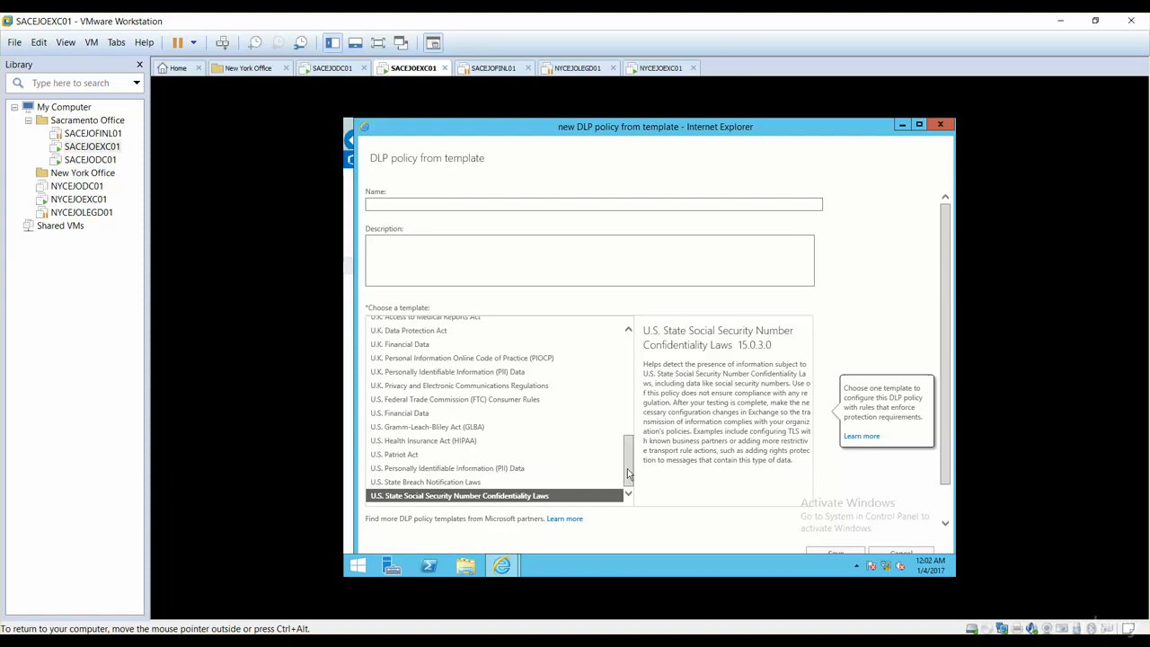
click(495, 468)
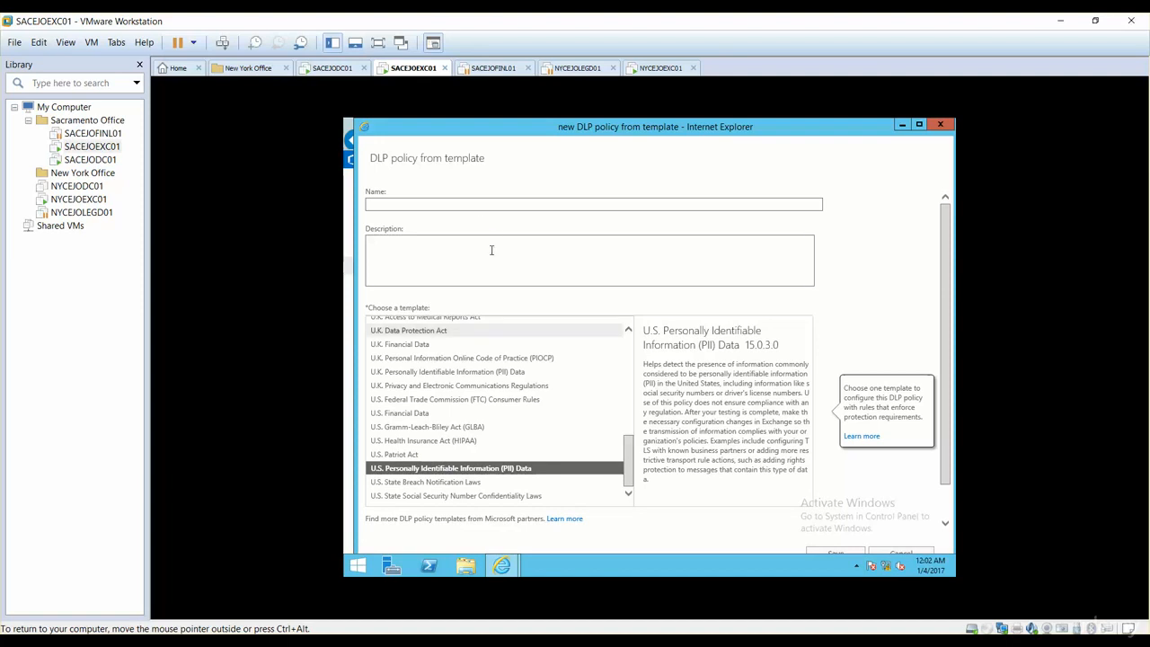
Step: Name the new DLP policy "Secure DR SSN" and save it
click(482, 206)
text(S)
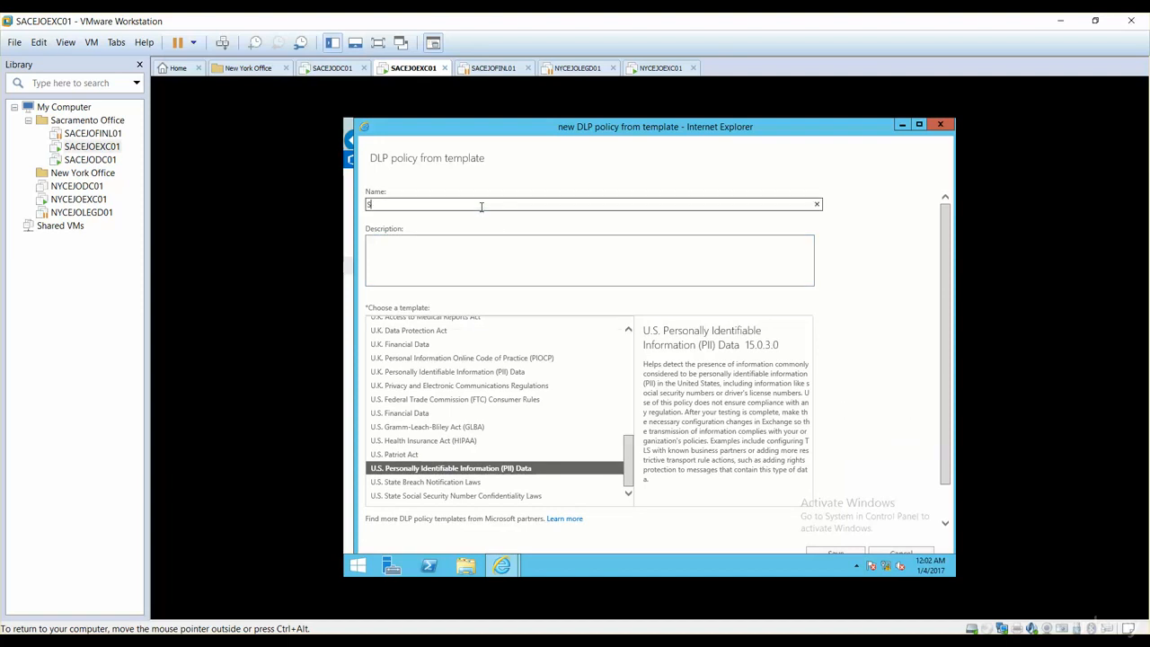
text(ecure DR SSN)
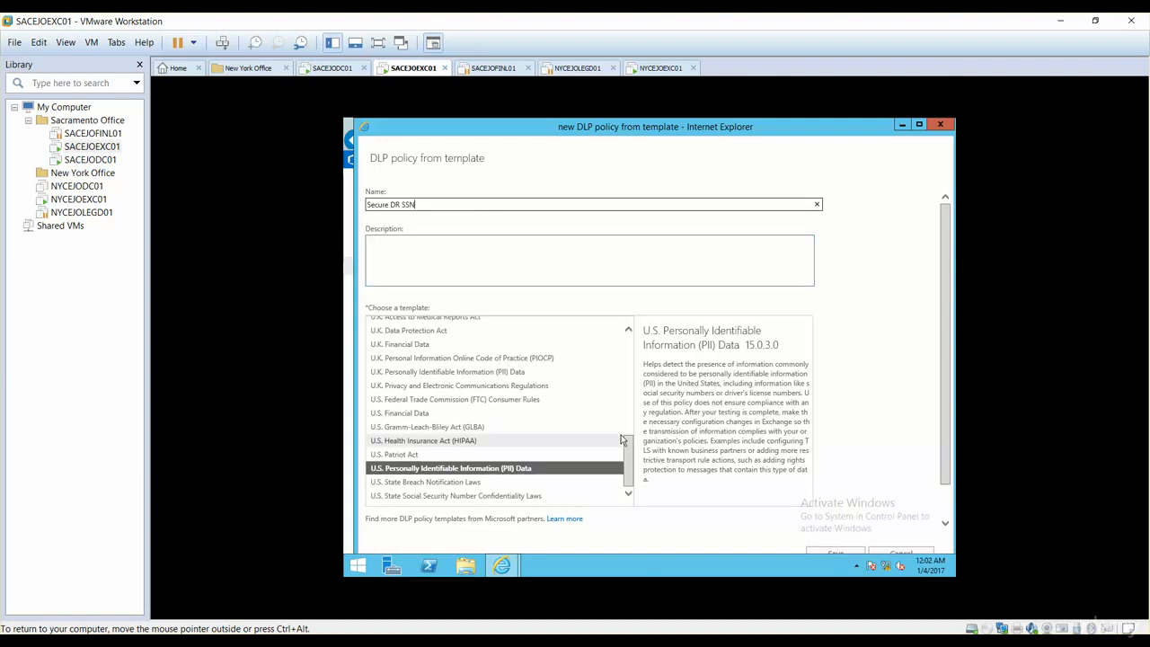
click(836, 553)
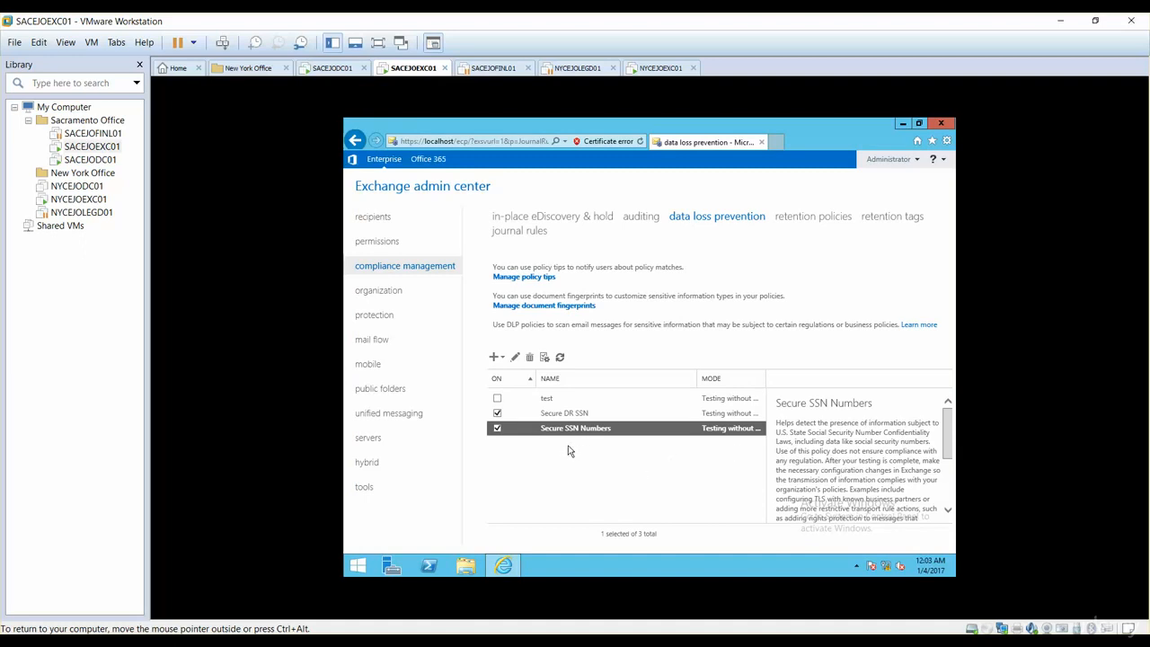
Step: Open the management window for the data loss prevention policy tips
click(542, 283)
drag(575, 153, 540, 139)
Step: Try to add an English "Notify the sender" policy tip reading "Please do not send this information as it is sensitive you are blocked"
click(485, 201)
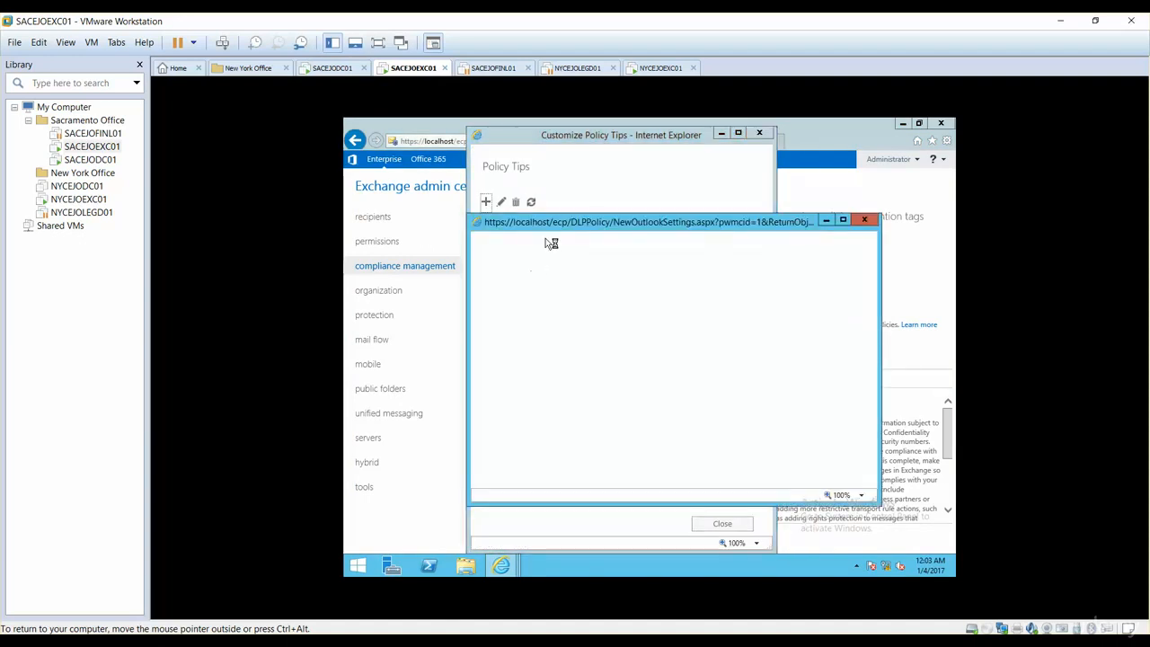
drag(559, 224, 516, 198)
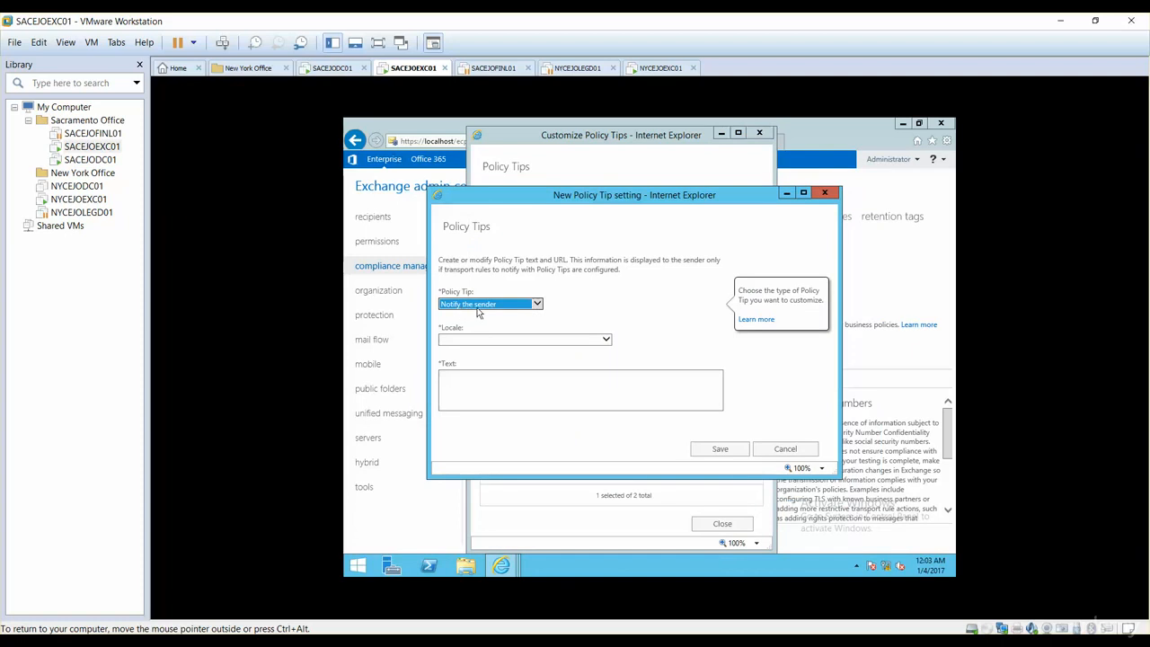
click(606, 339)
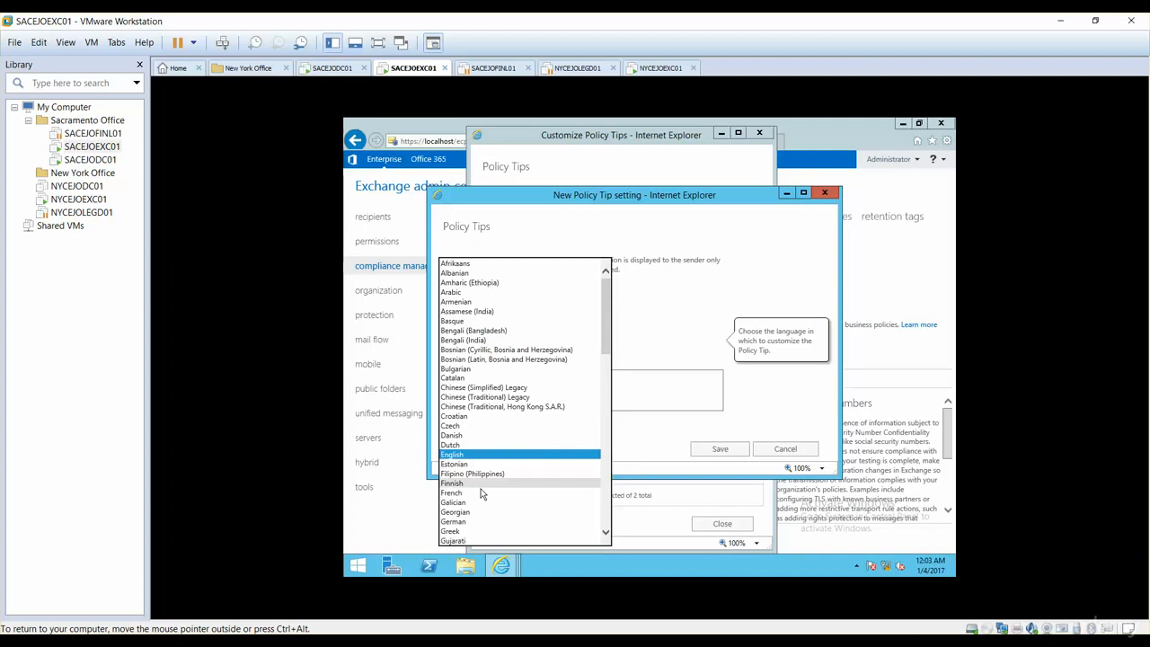
click(471, 455)
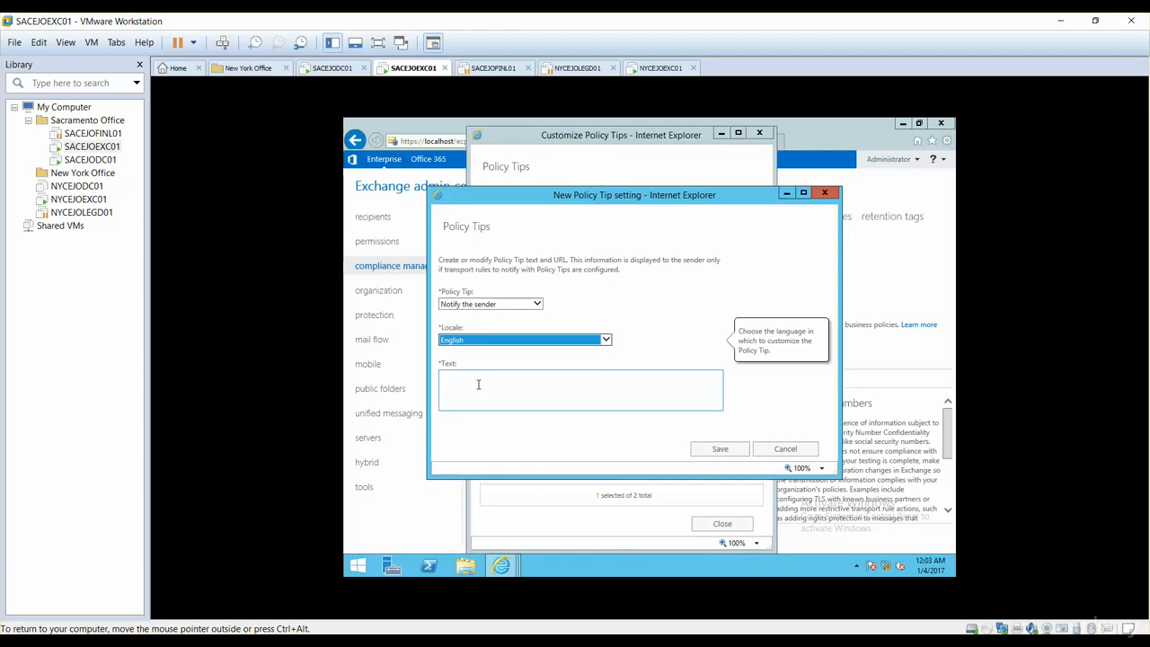
click(479, 385)
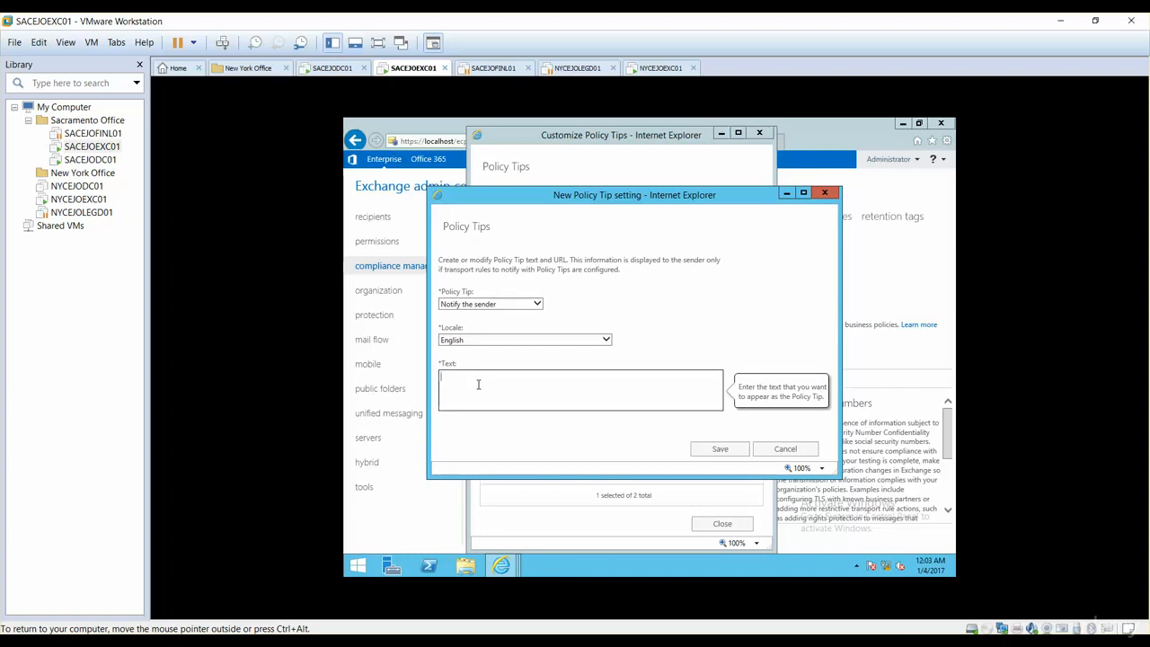
text(Please do not send this information as it is sensitive you are blocked)
right_click(593, 378)
click(618, 384)
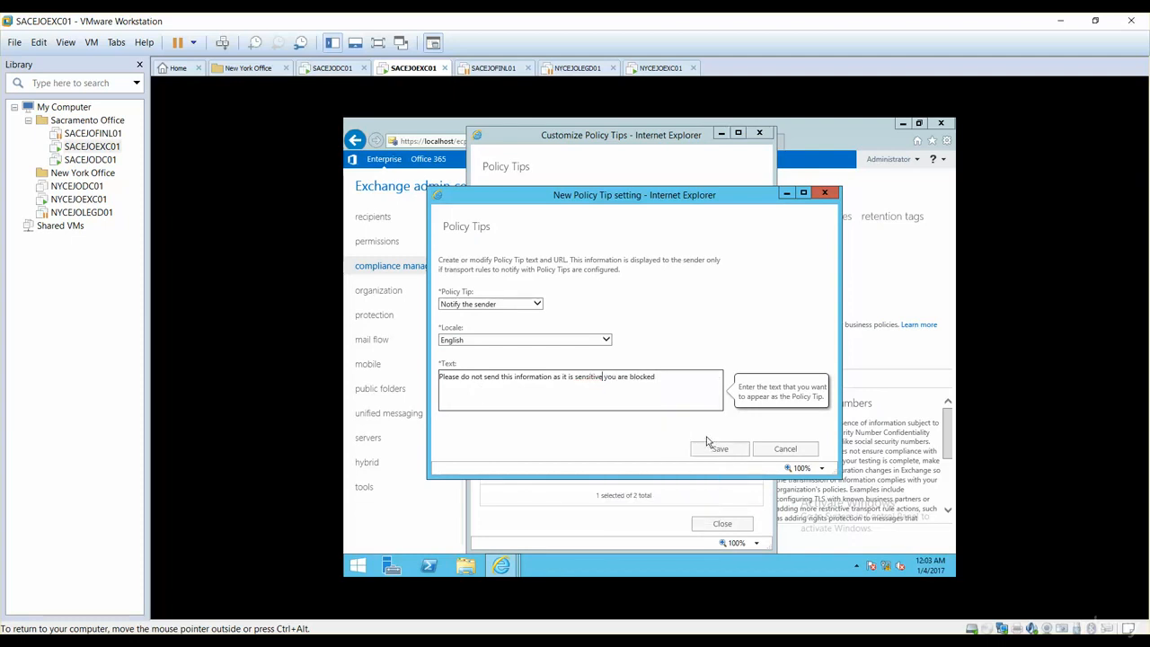
click(706, 452)
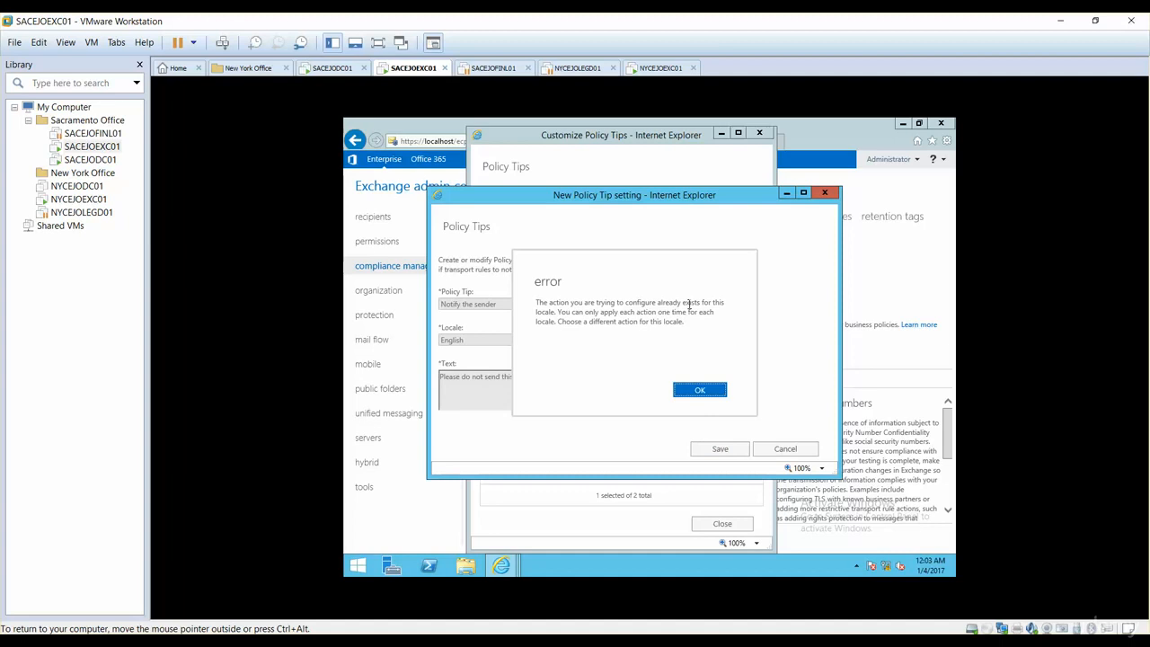
click(707, 391)
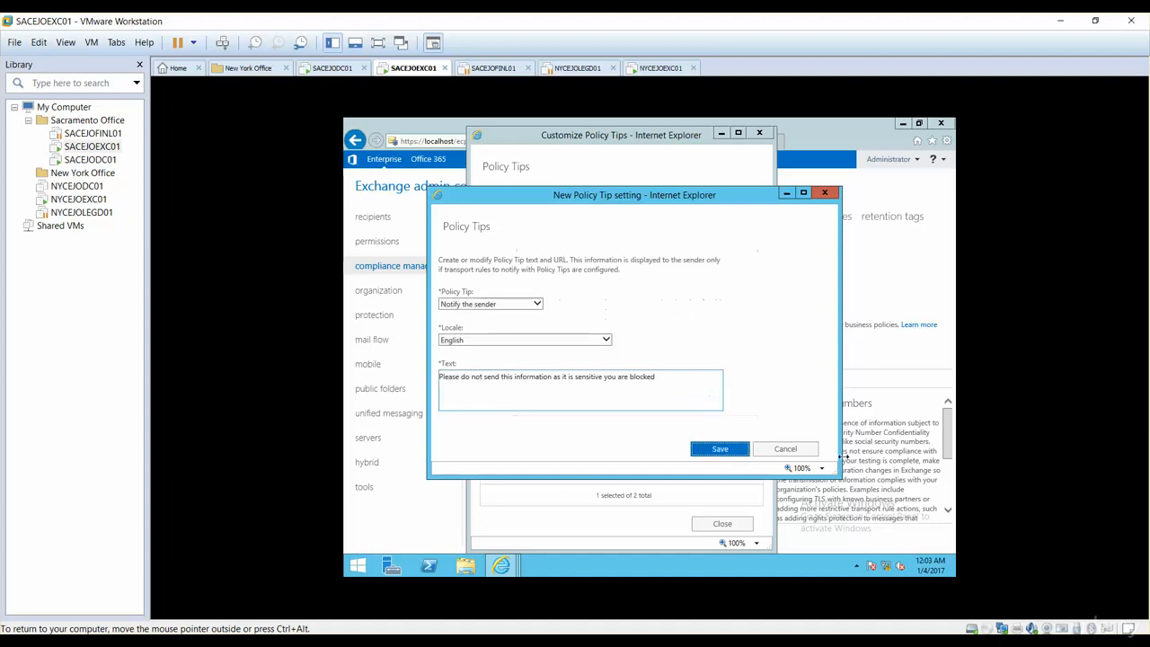
click(790, 449)
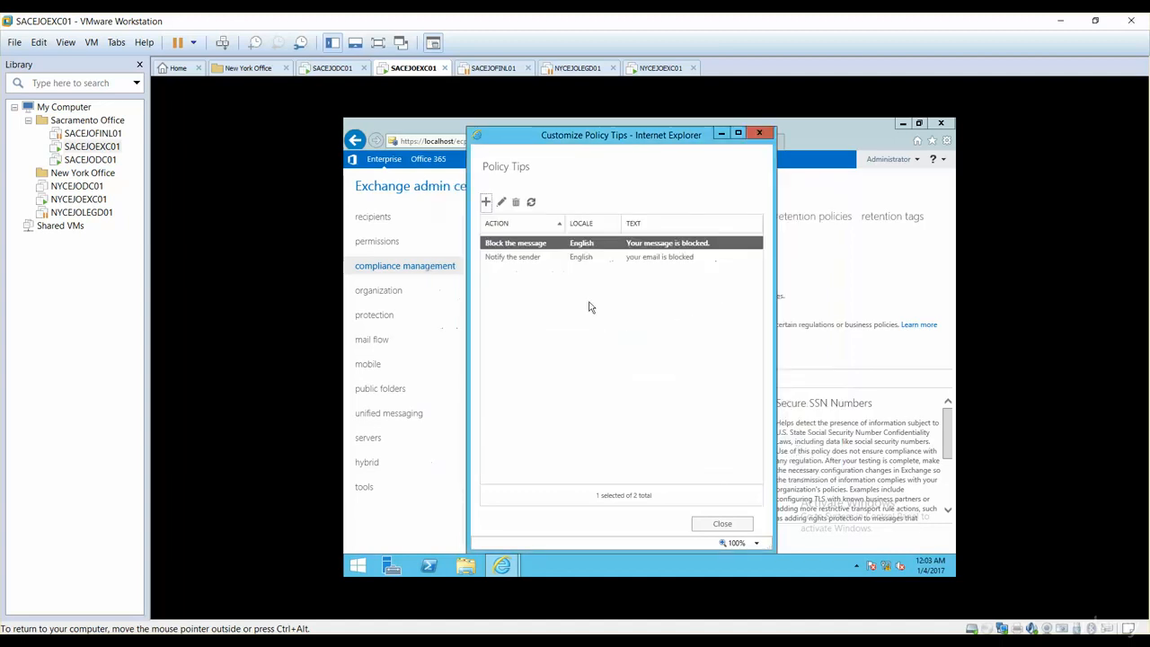
Step: Check the text of the existing English "Notify the sender" policy tip and delete that tip
click(543, 260)
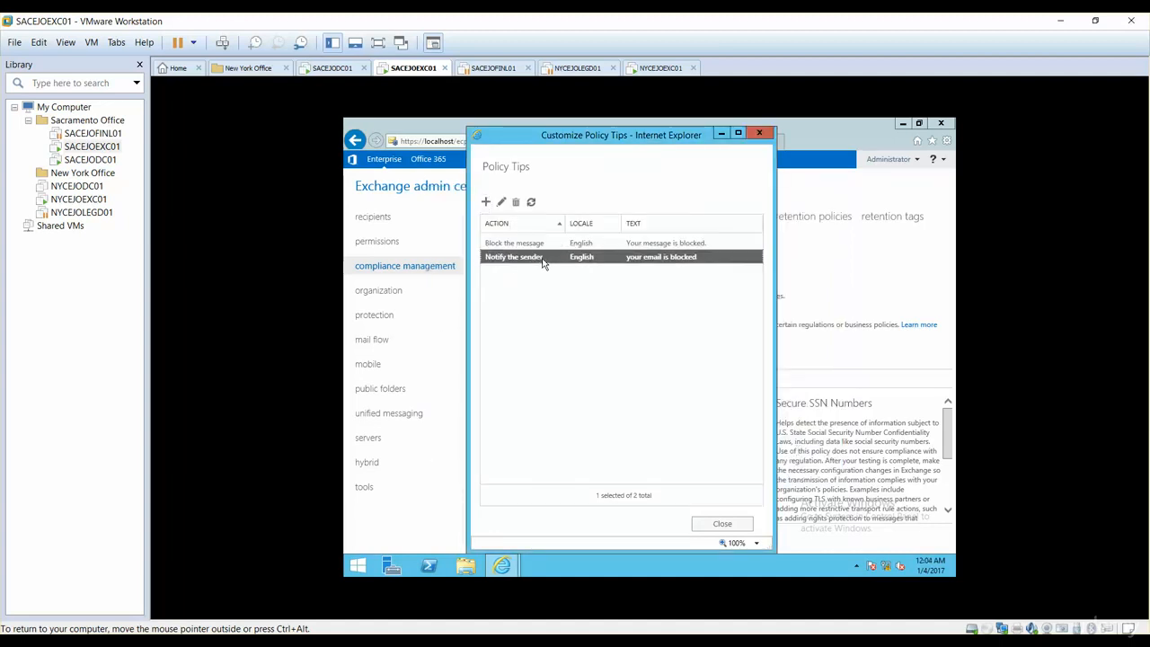
click(502, 203)
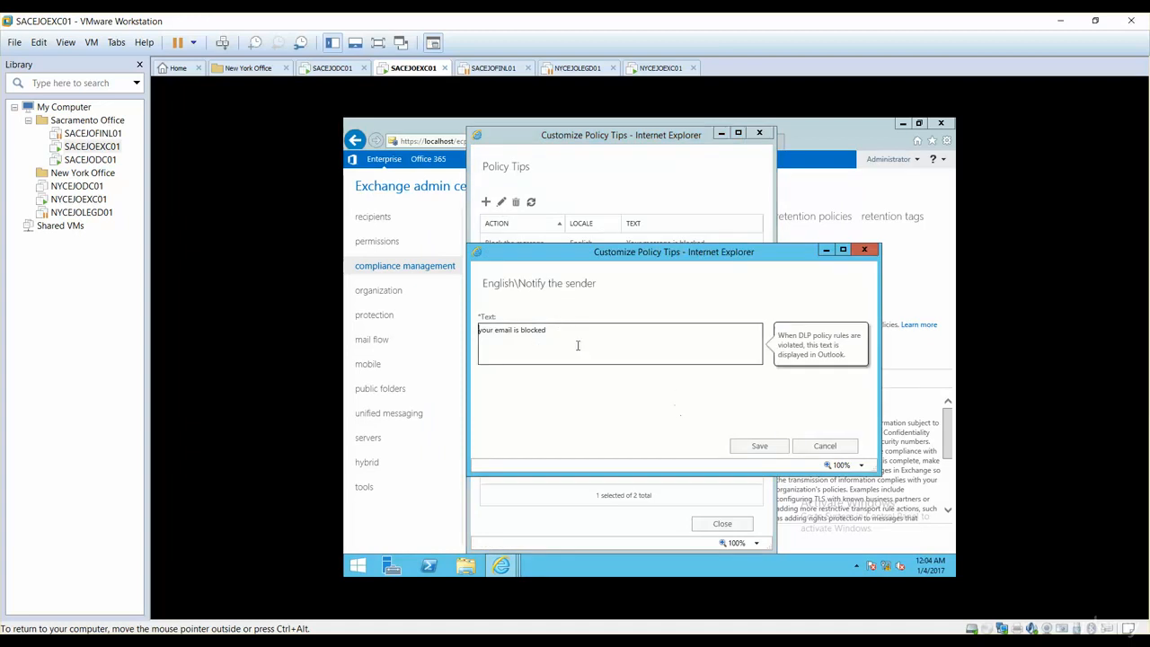
click(759, 447)
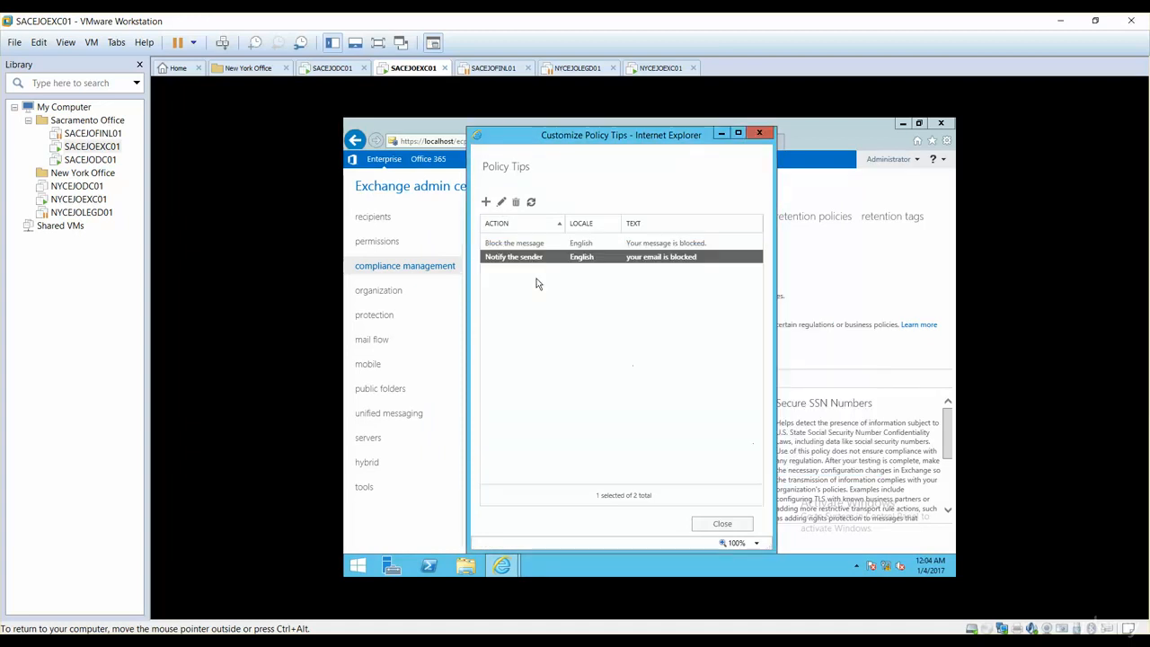
click(515, 202)
click(629, 397)
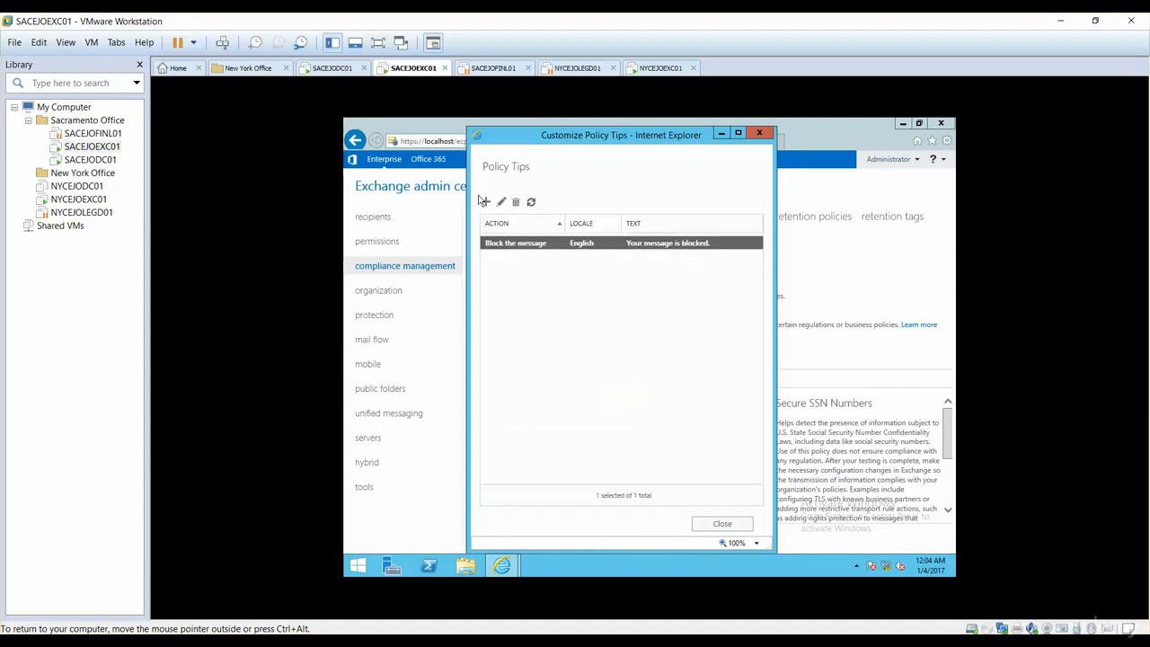
Step: Add an English "Notify the sender" policy tip with the text "you are blocked", save it and close the policy tips
click(485, 202)
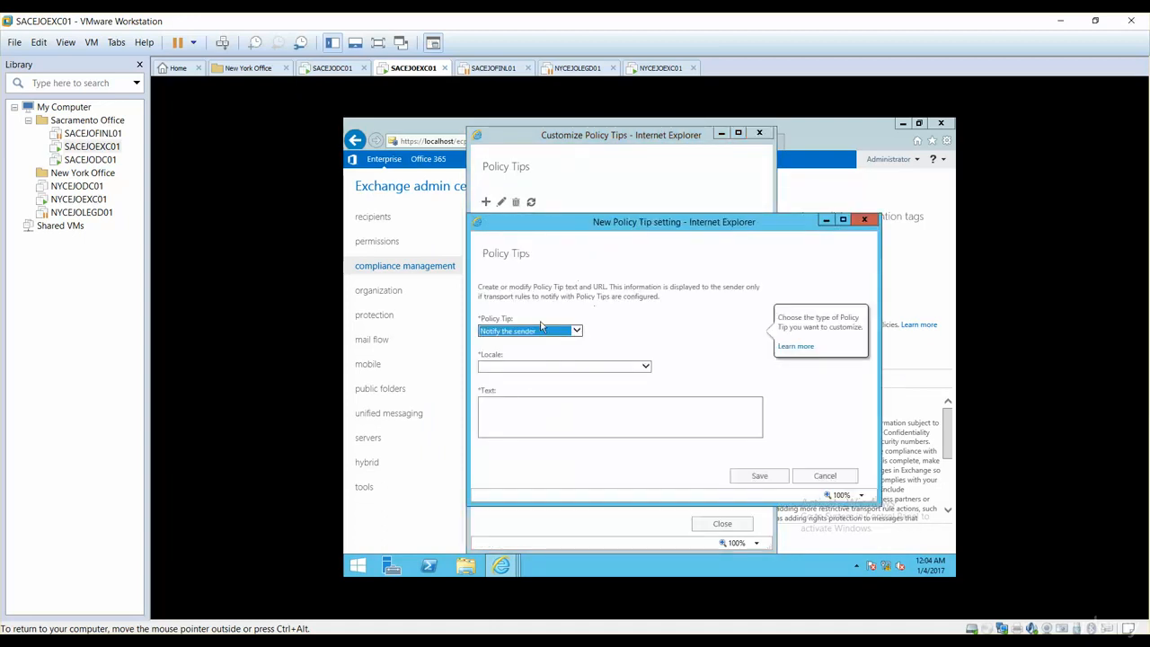
click(518, 367)
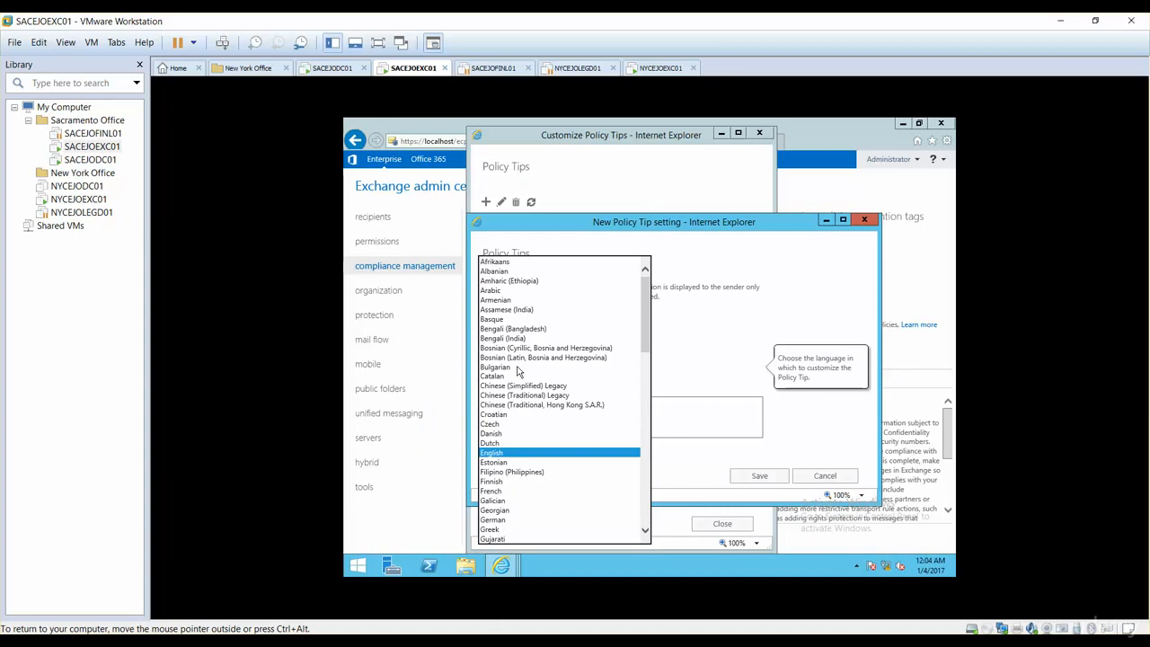
click(512, 452)
click(511, 419)
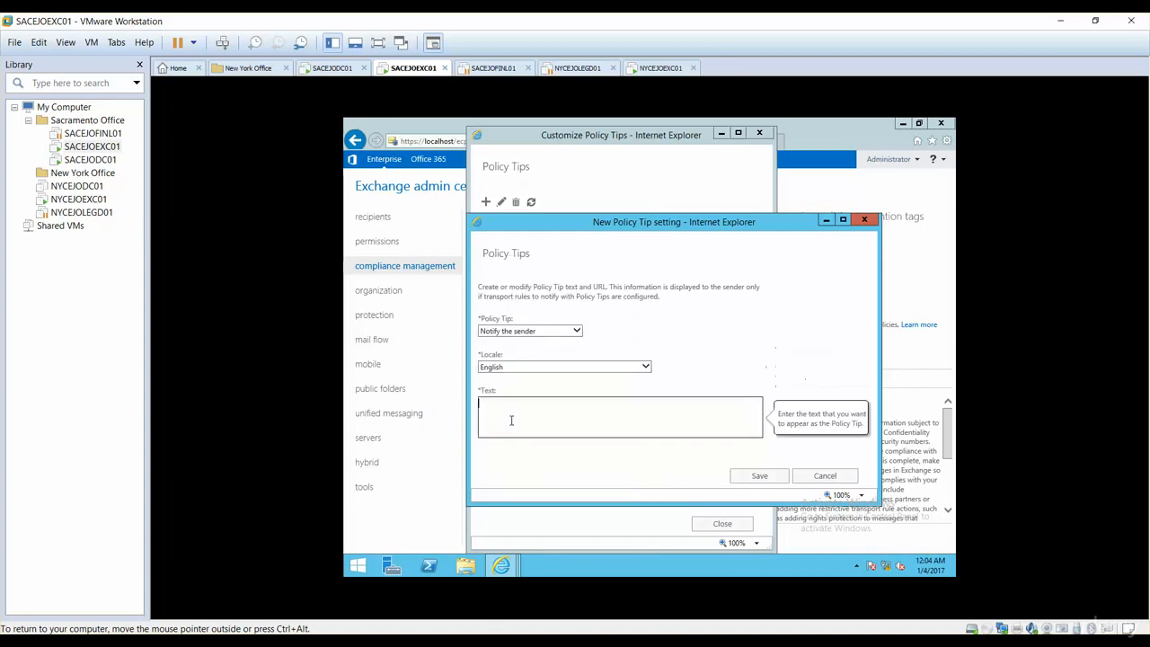
text(you are blocked)
click(745, 477)
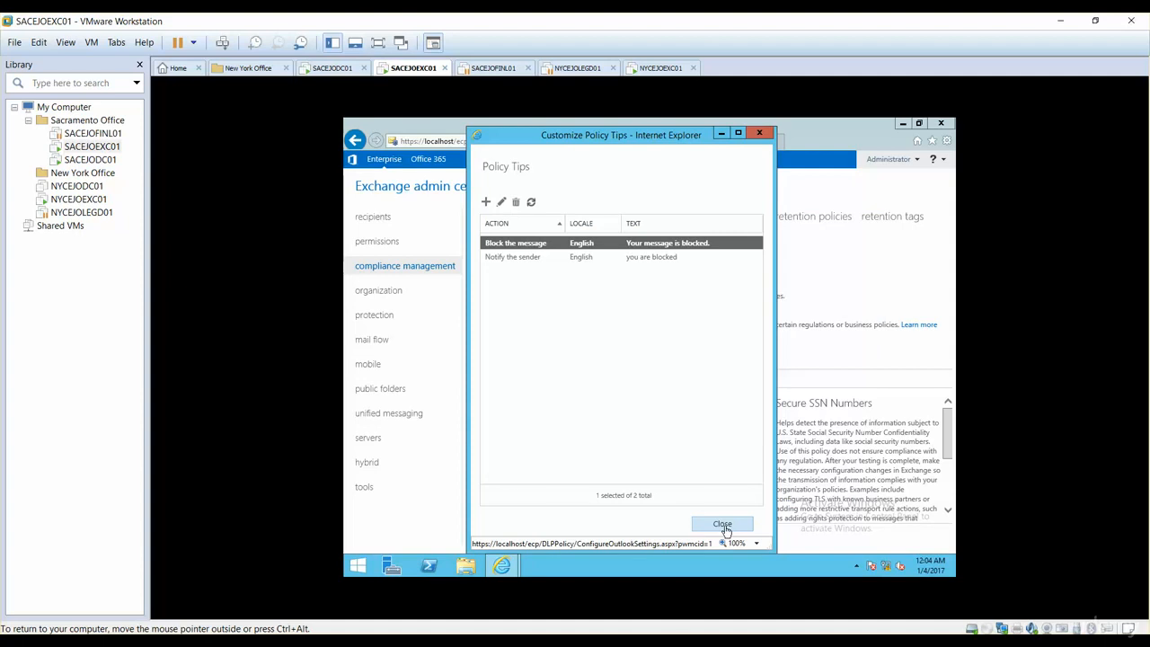
click(724, 526)
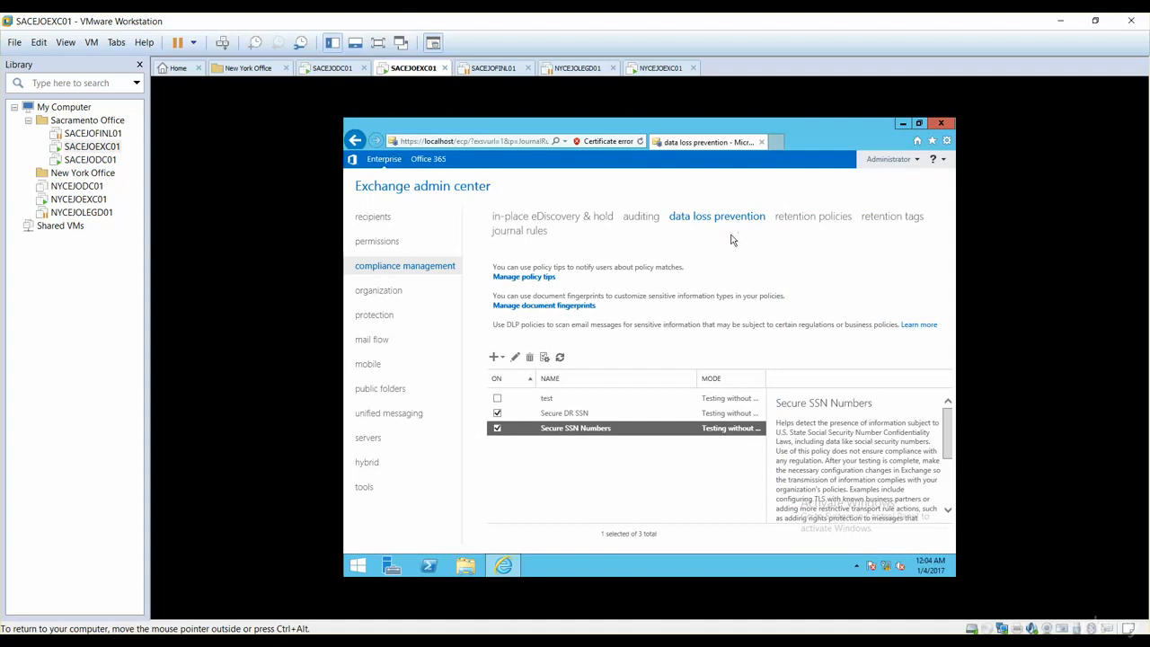
Step: Show the mail flow rules to review the transport rules belonging to the new DLP policy
click(373, 343)
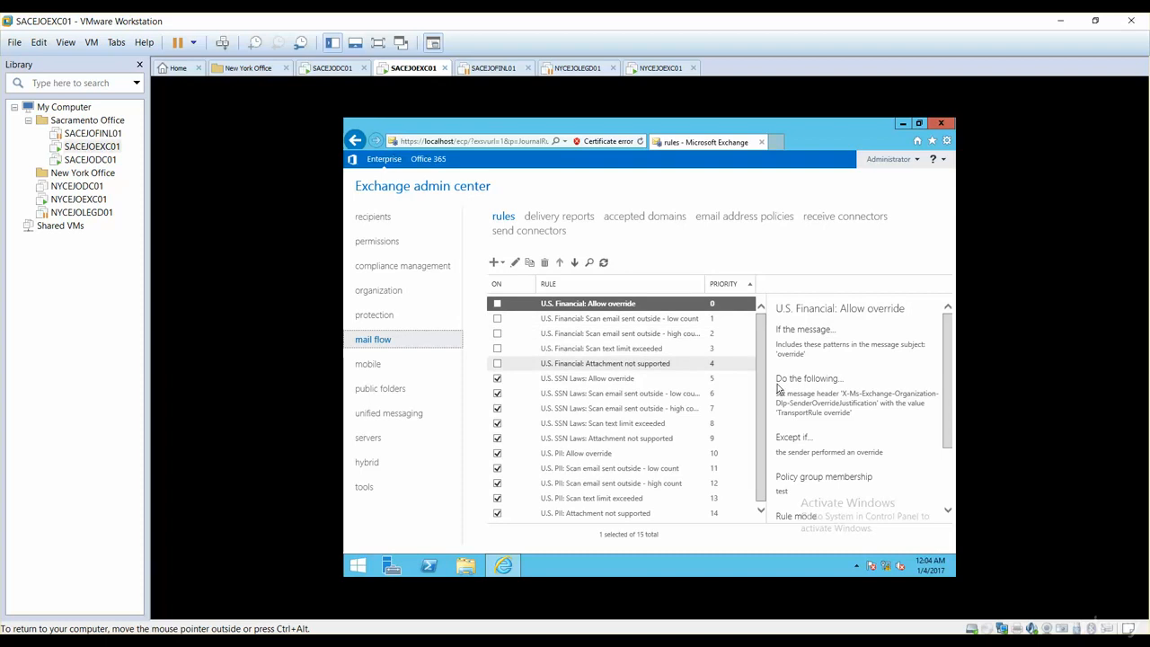
Step: Check the details of the "U.S. PII: Allow override" mail flow rule, comparing the rules with the list of data loss prevention policies
drag(761, 402, 760, 433)
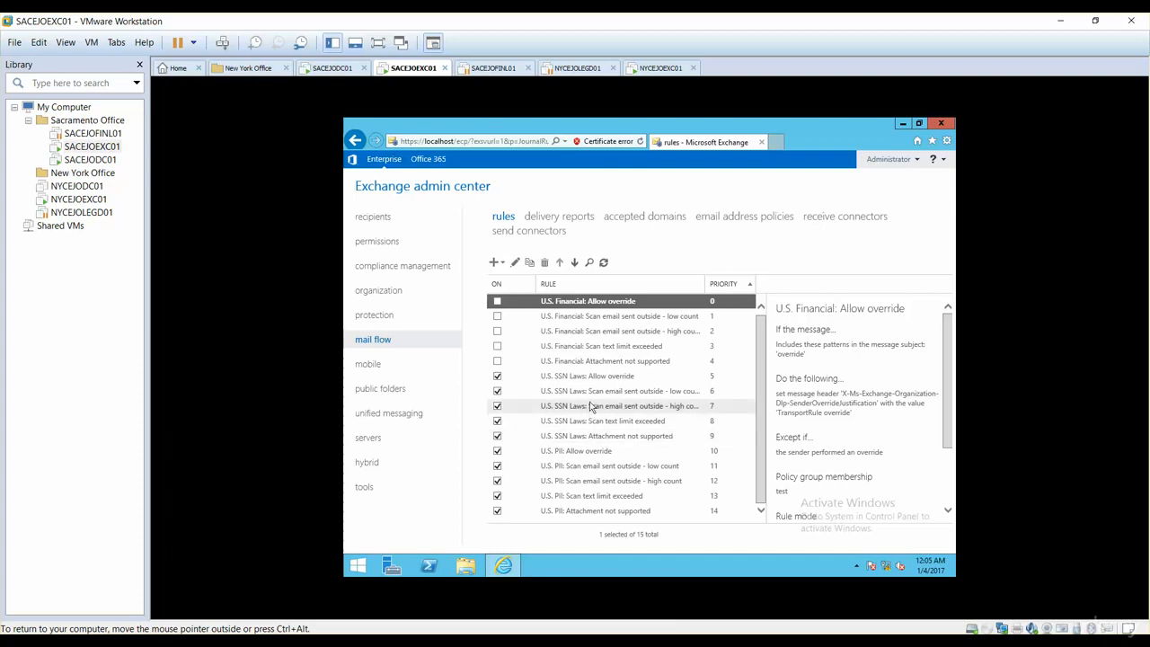
click(560, 452)
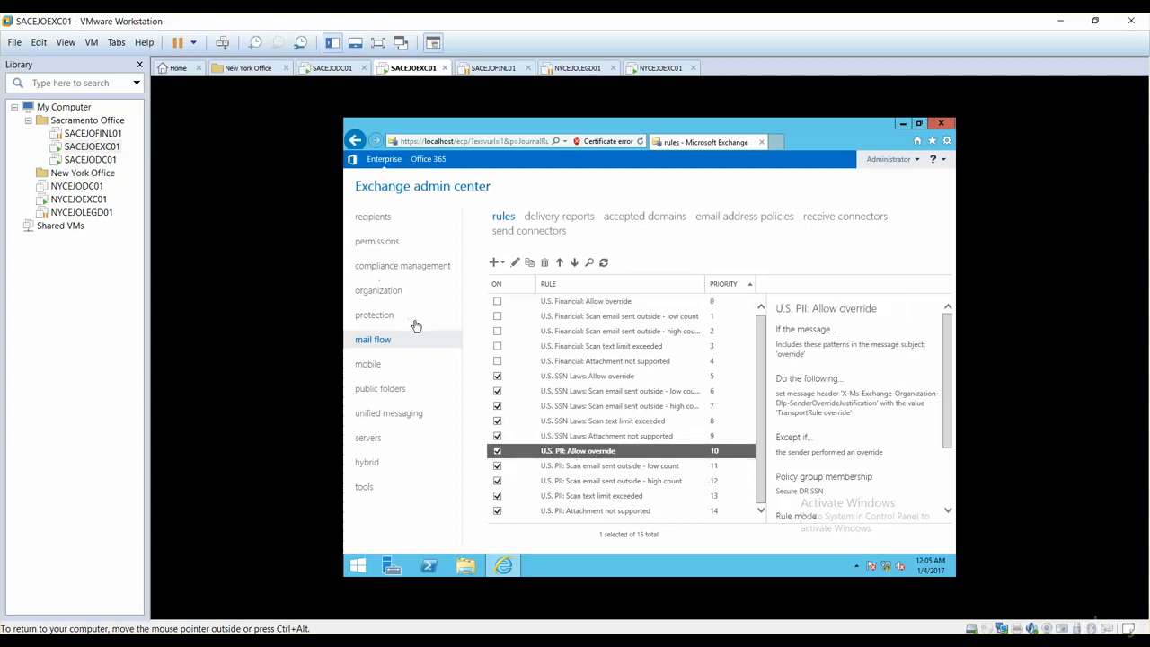
click(400, 271)
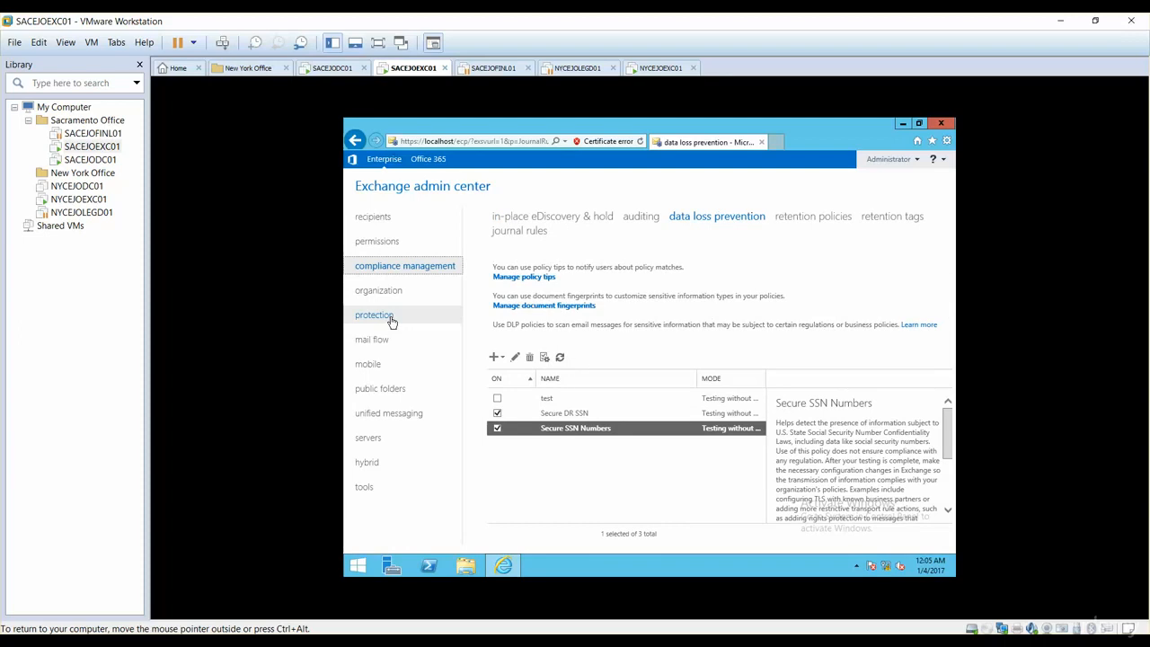
click(385, 342)
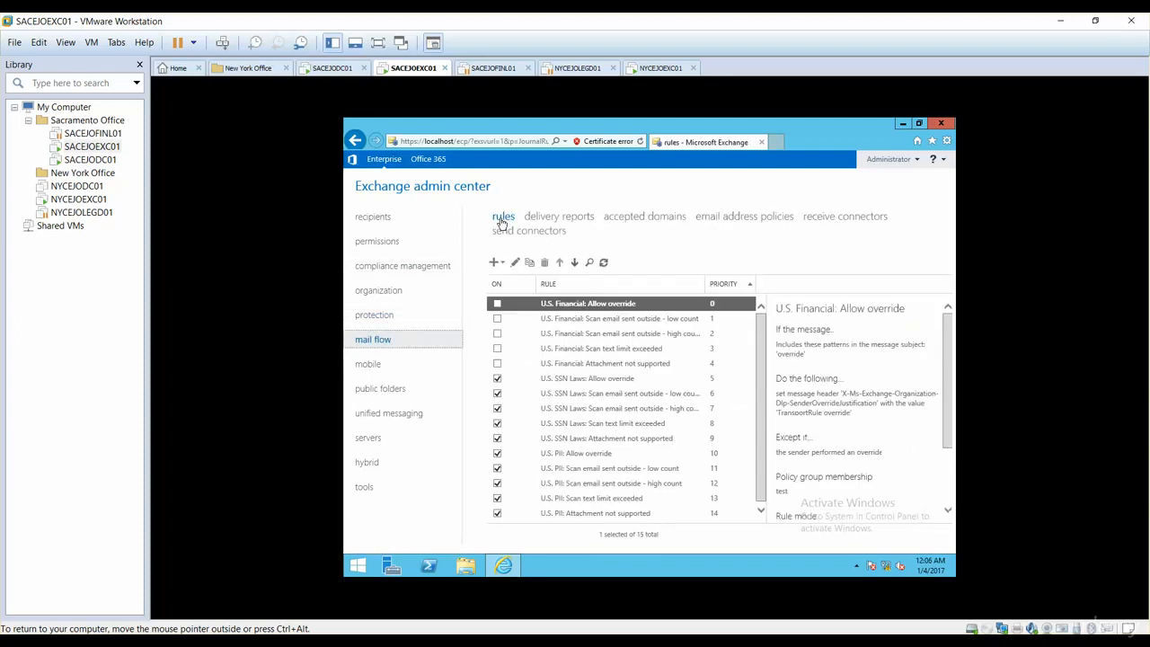
click(564, 454)
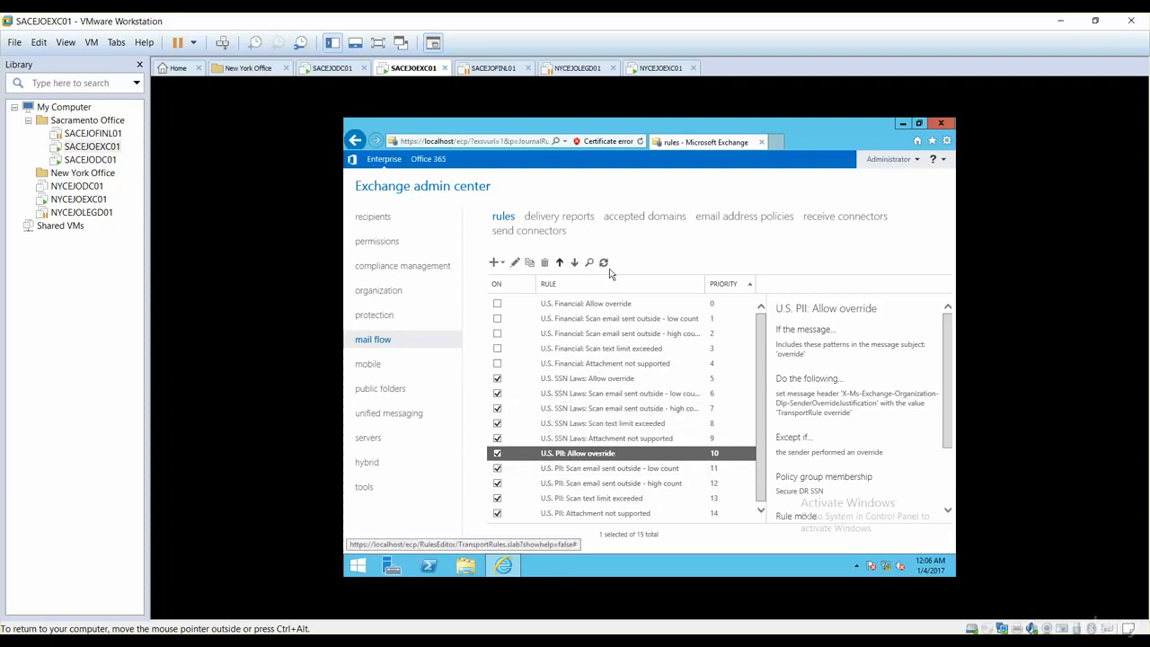
Step: Edit the "U.S. PII: Scan email sent outside - high count" rule, adding a "The sender is this person" condition for one chosen user
click(596, 489)
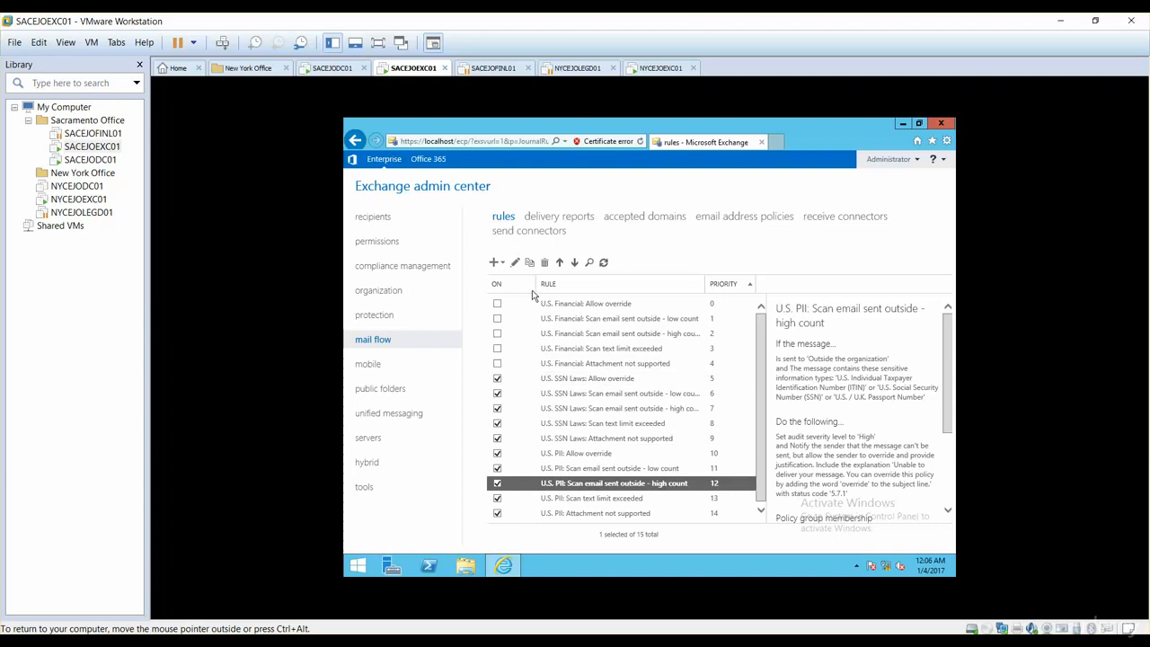
click(515, 263)
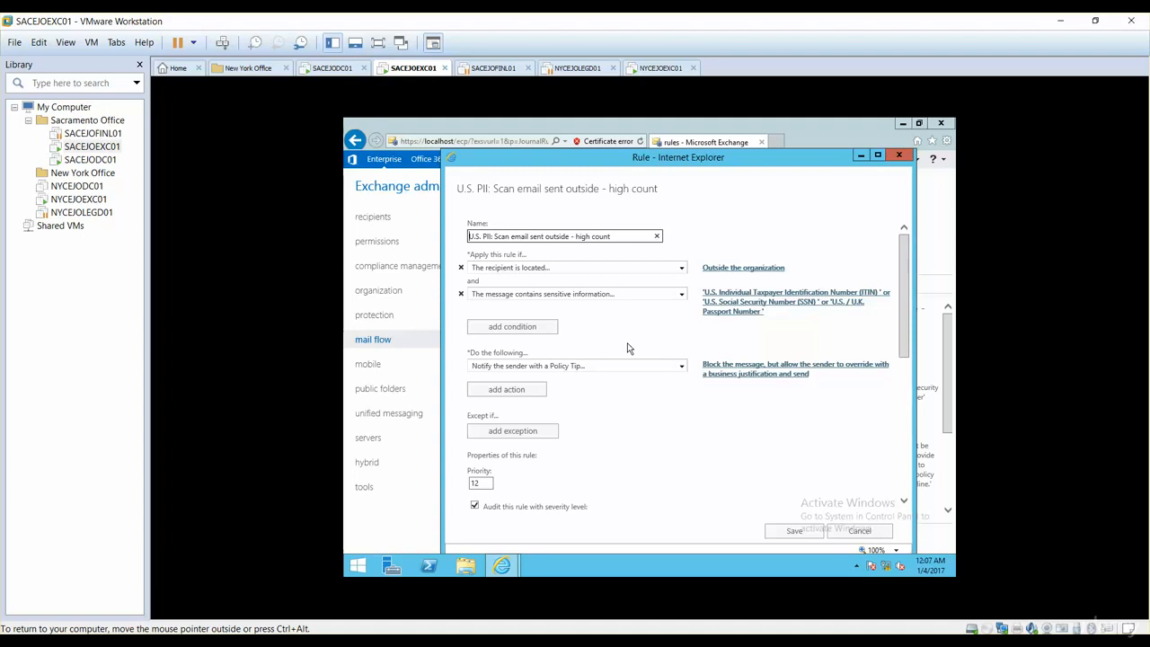
click(526, 328)
click(527, 336)
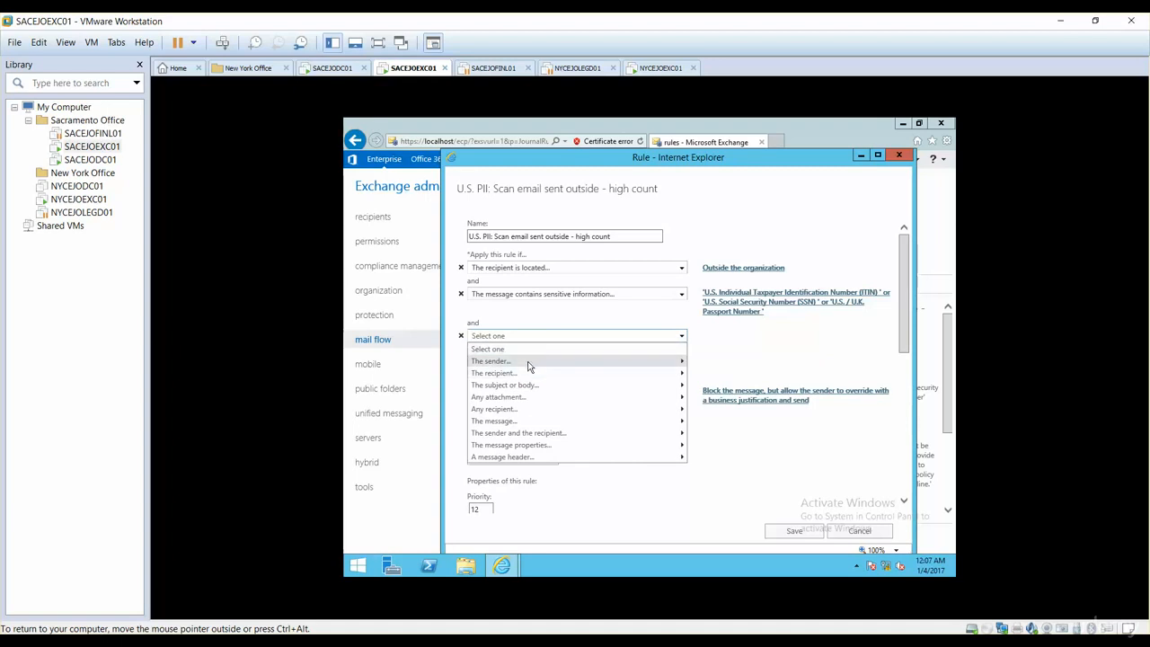
mouse_move(532, 367)
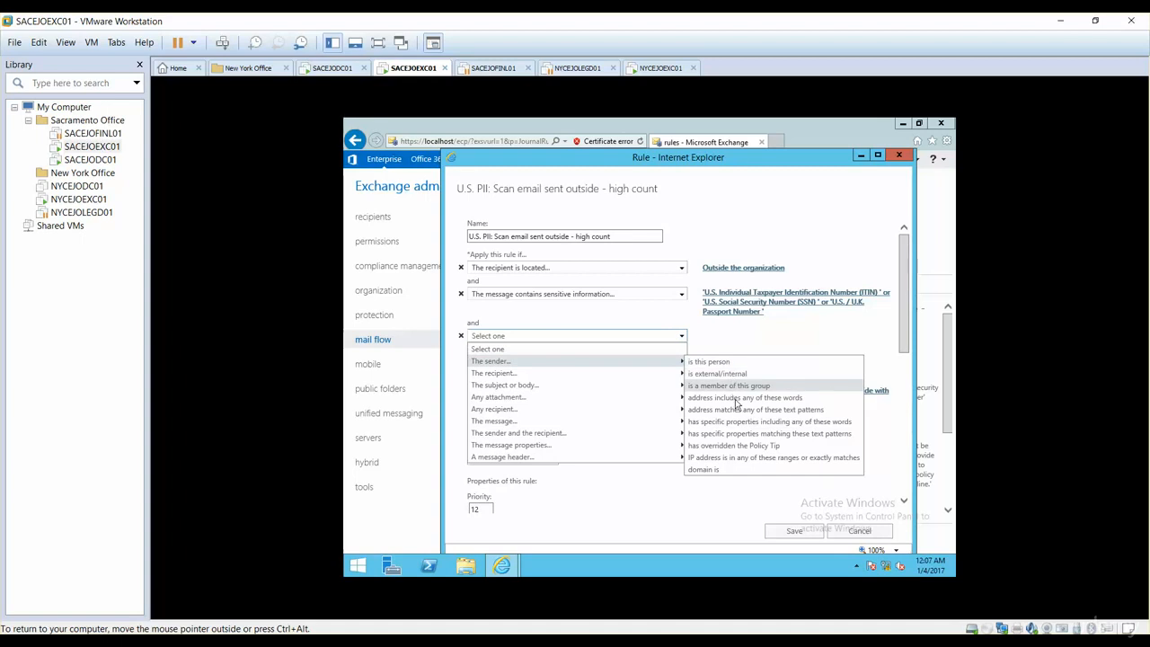
click(724, 362)
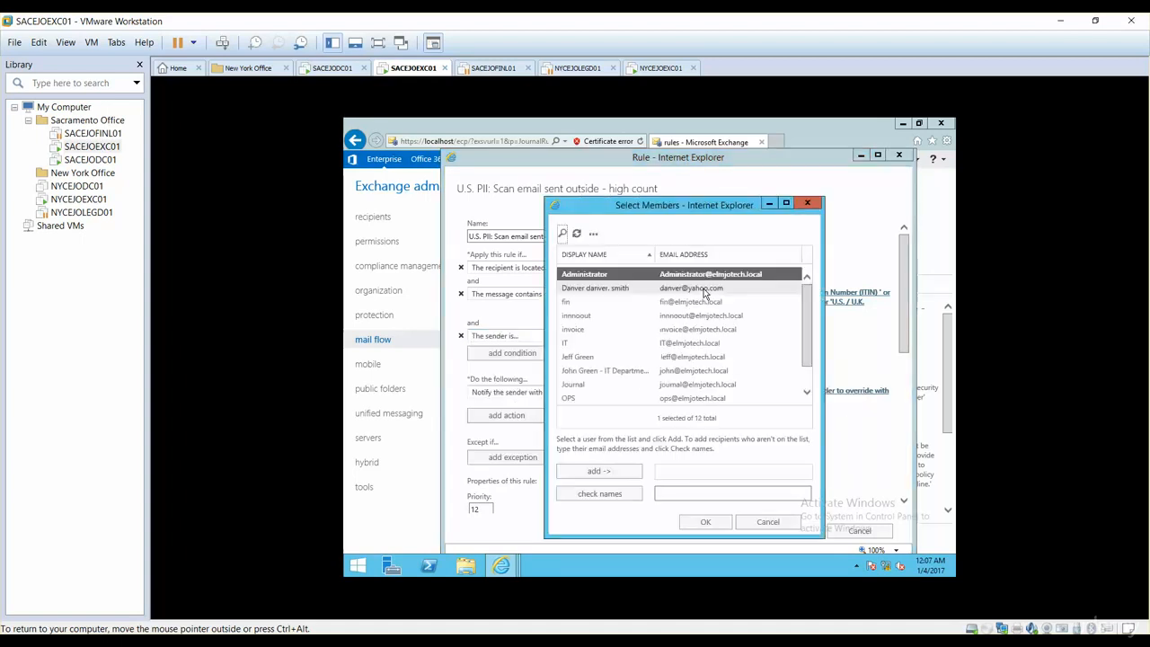
click(592, 361)
double_click(579, 362)
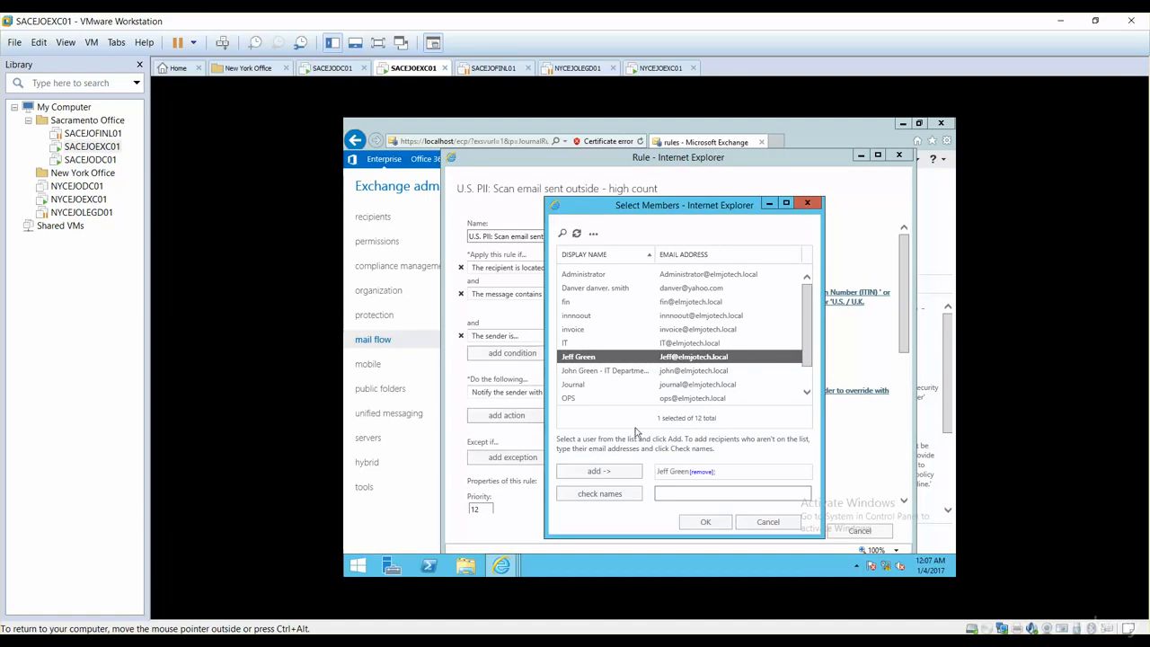
click(703, 521)
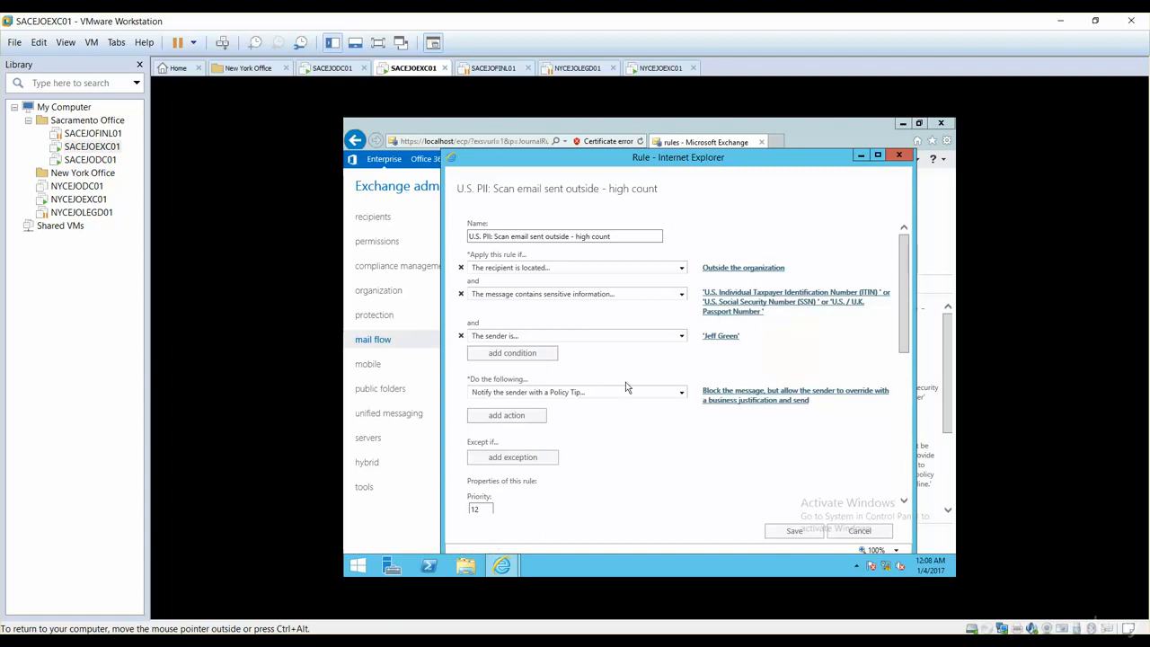
Step: Examine the actions available for the rule, including the forwarding and message property options, keeping the policy tip action
drag(902, 325, 906, 347)
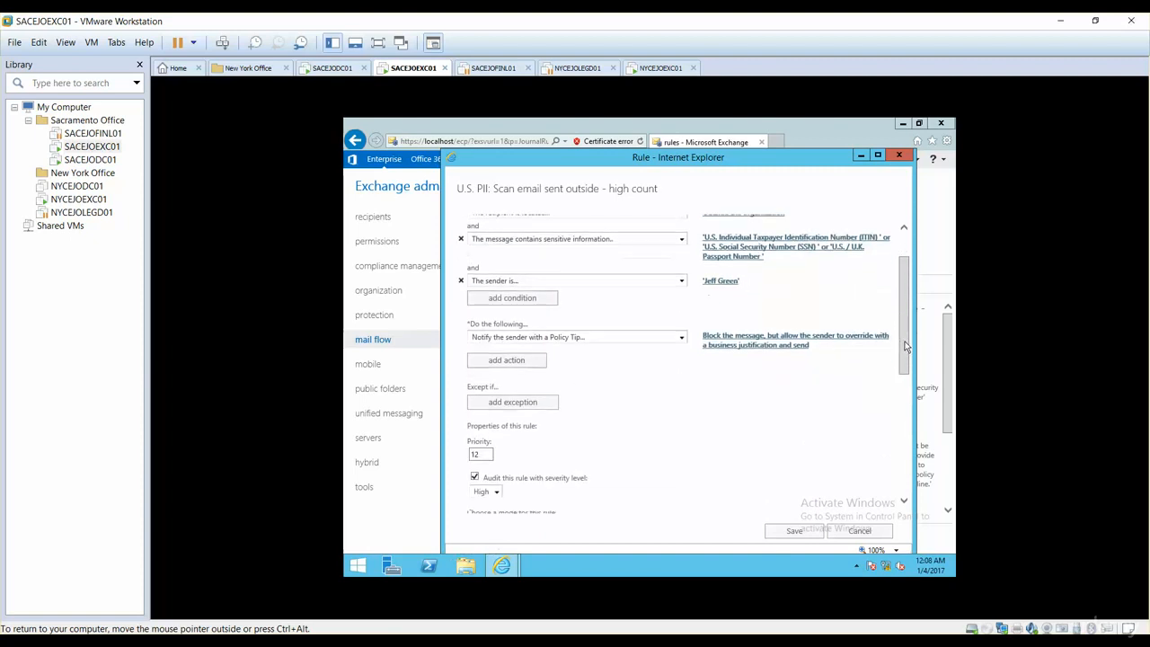
click(534, 343)
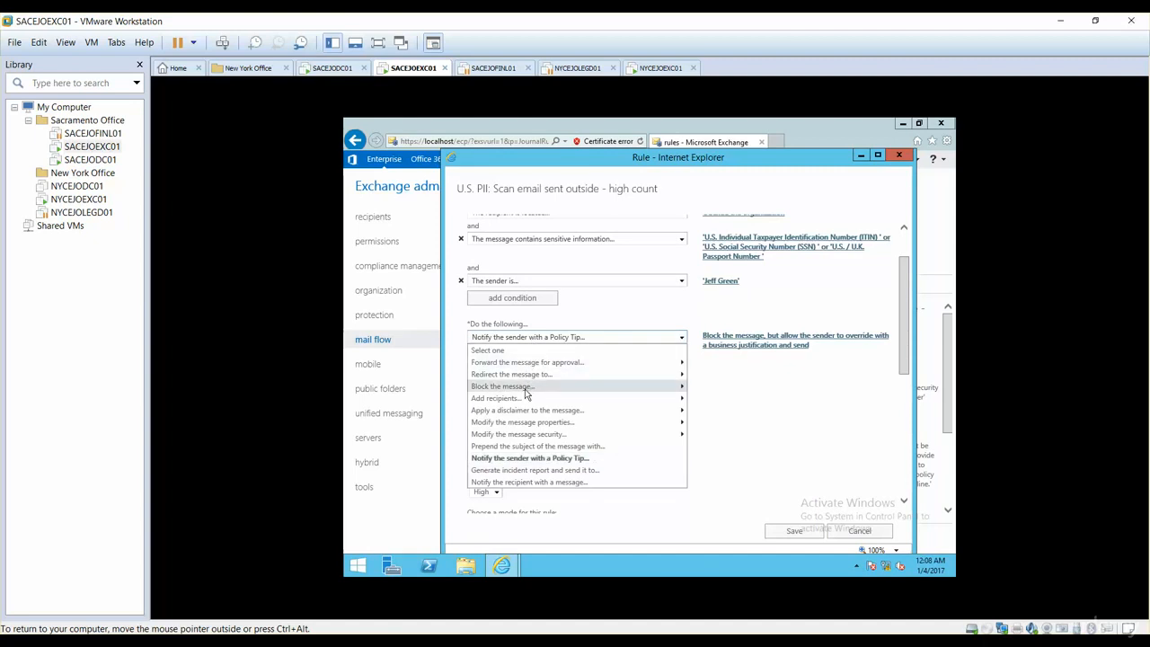
mouse_move(523, 390)
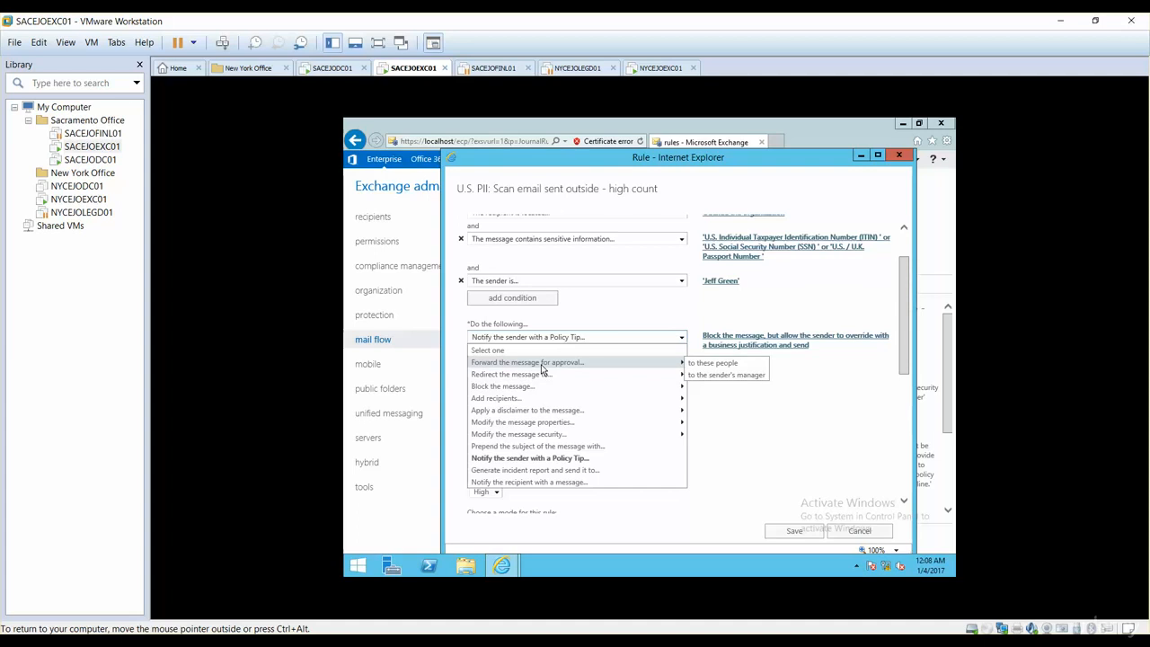
mouse_move(554, 426)
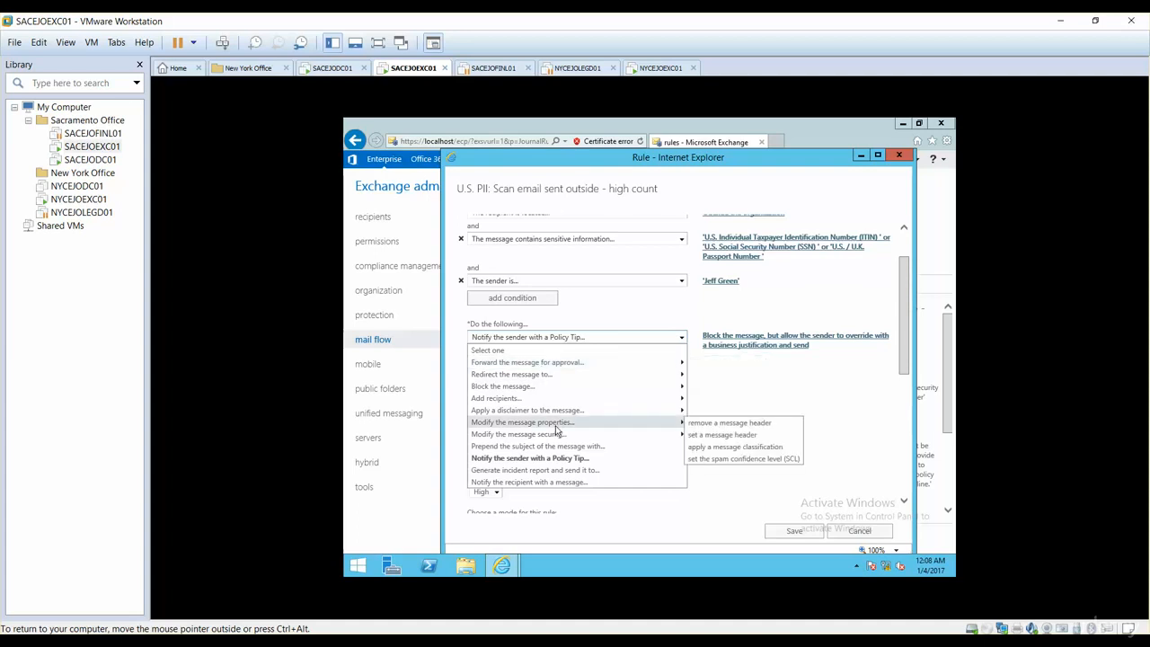
click(724, 398)
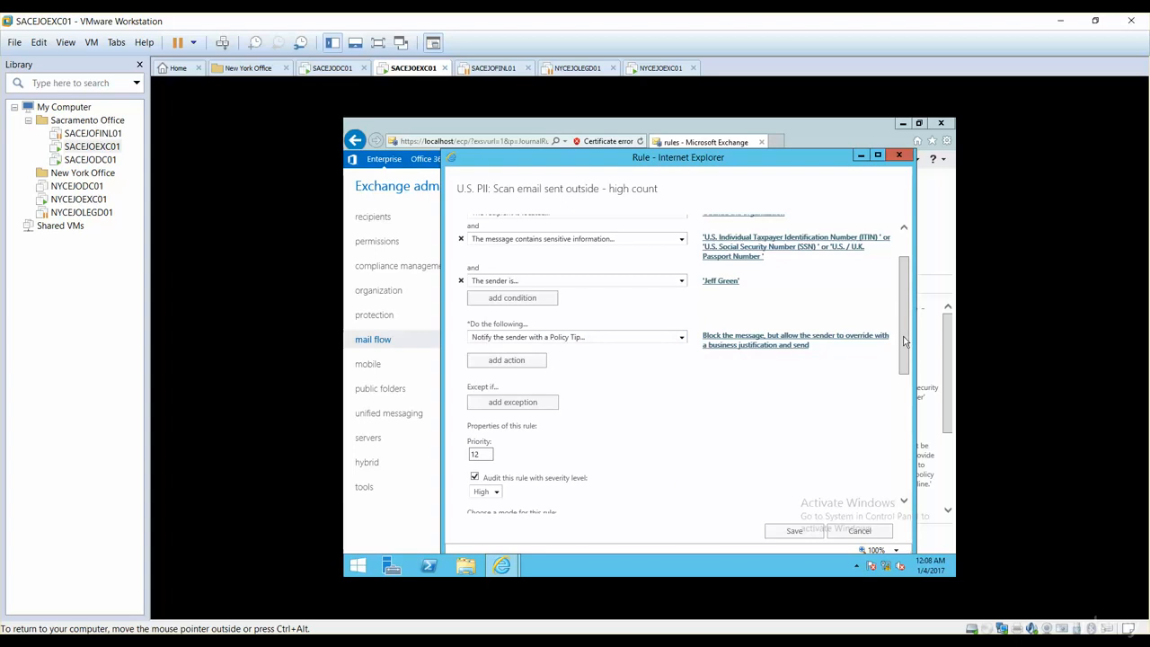
Step: Review the rule's audit severity, mode, activation dates and DLP policy assignment, and save the rule
drag(906, 342, 908, 375)
drag(906, 382, 910, 410)
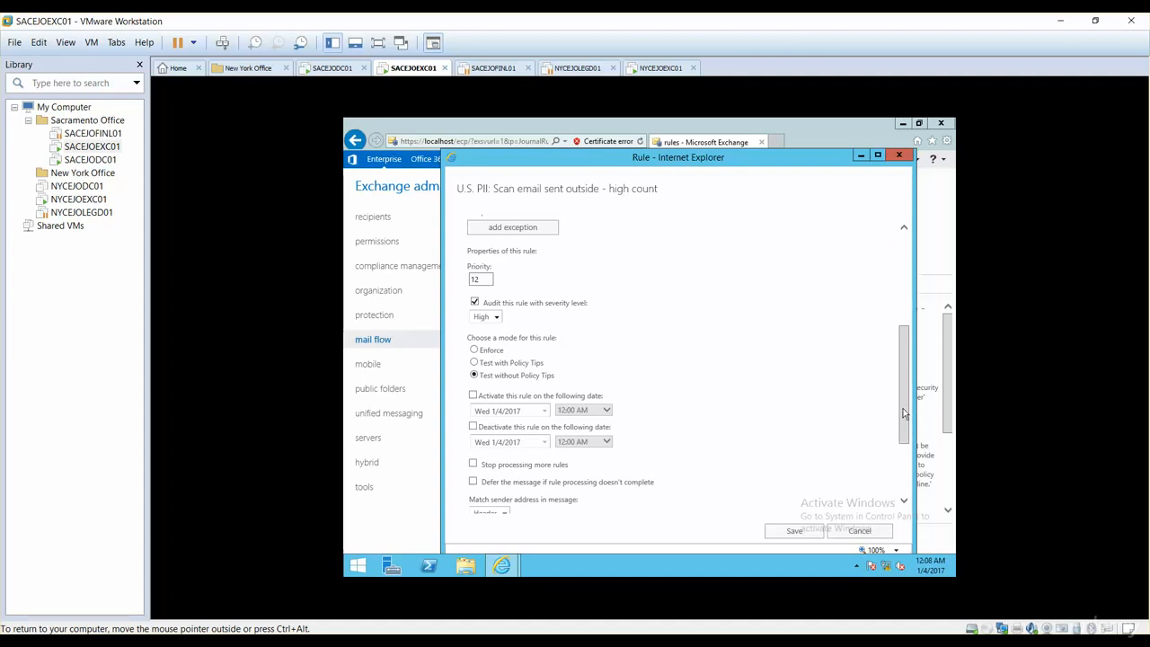
drag(903, 413, 904, 435)
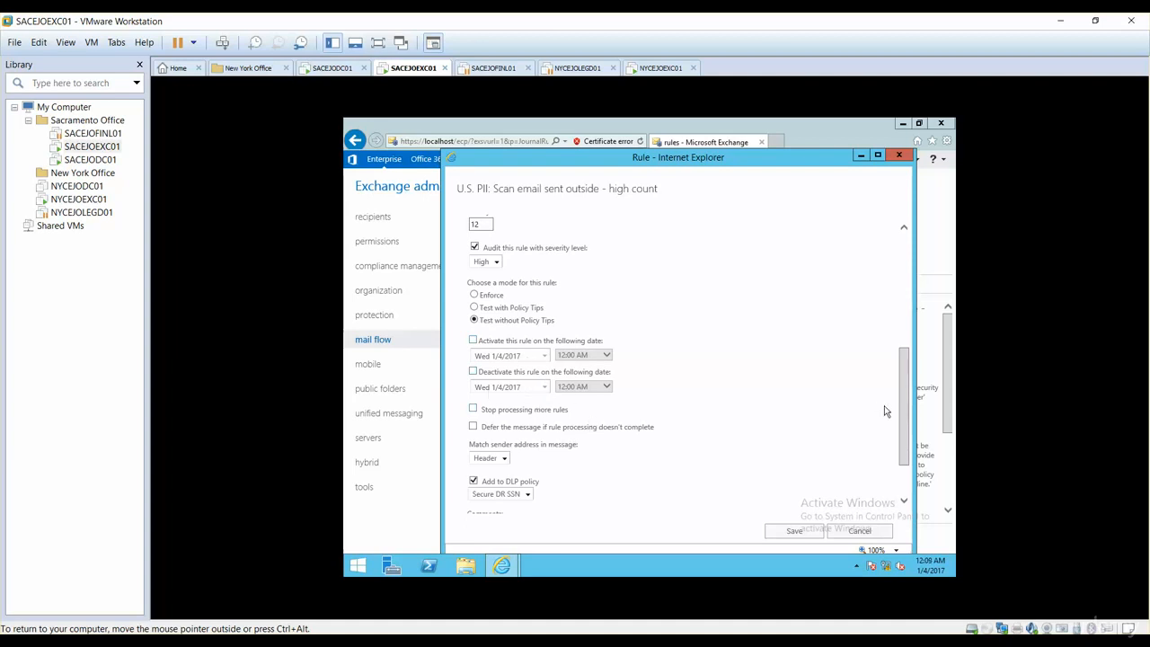
scroll(904, 414, down, 1)
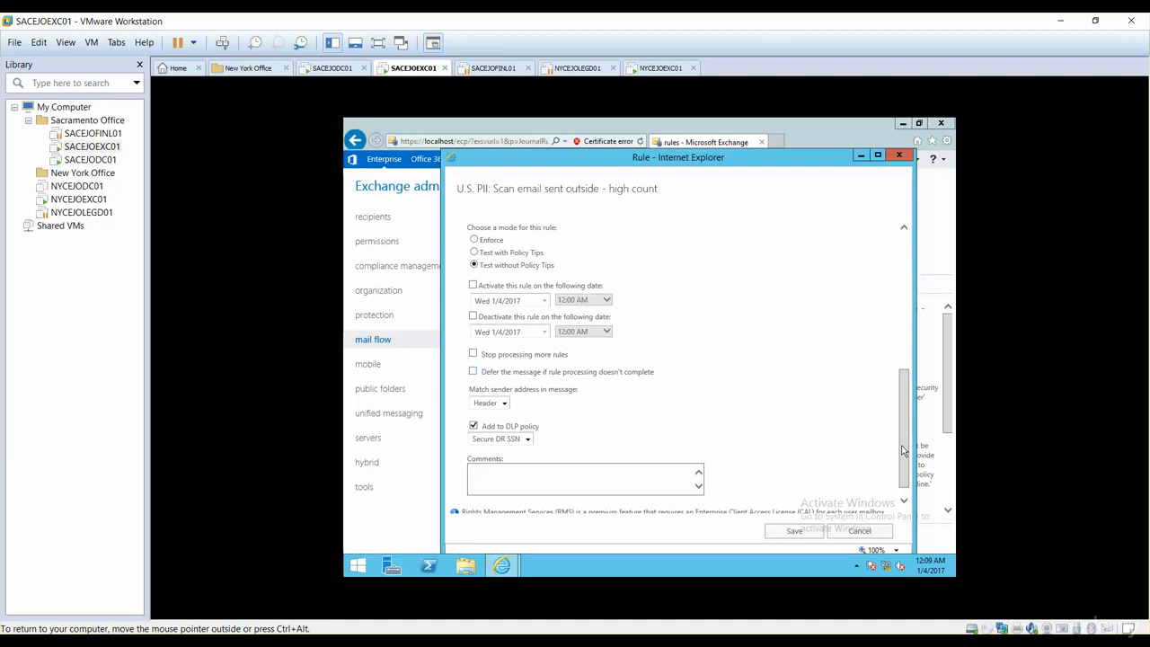
drag(904, 453, 909, 475)
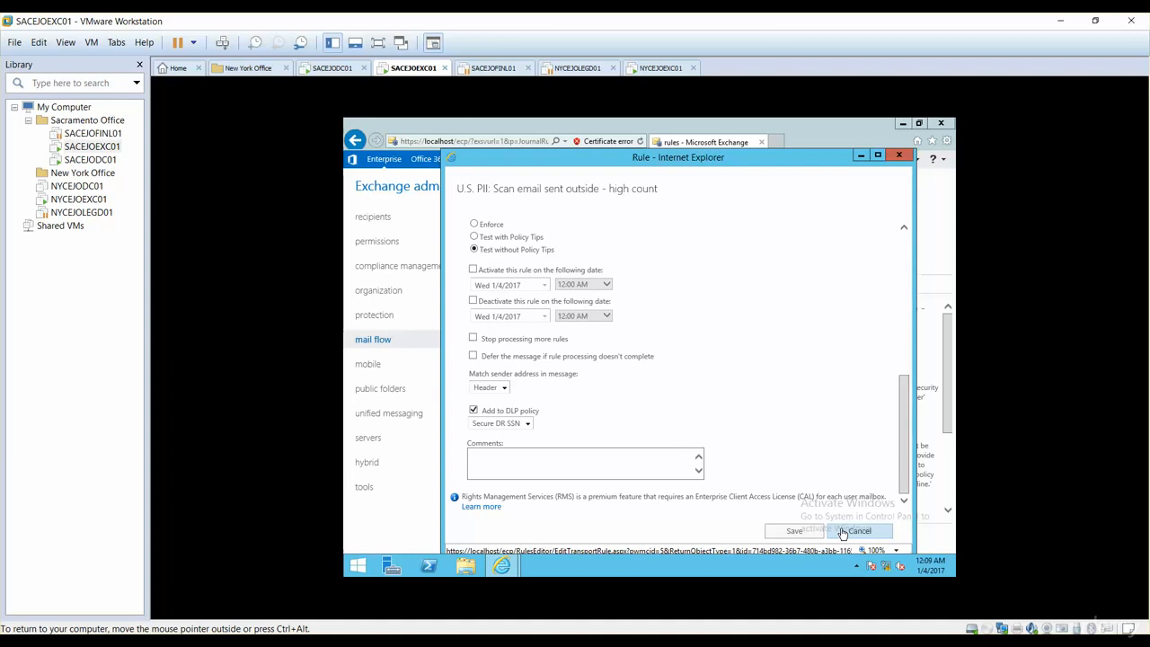
click(795, 532)
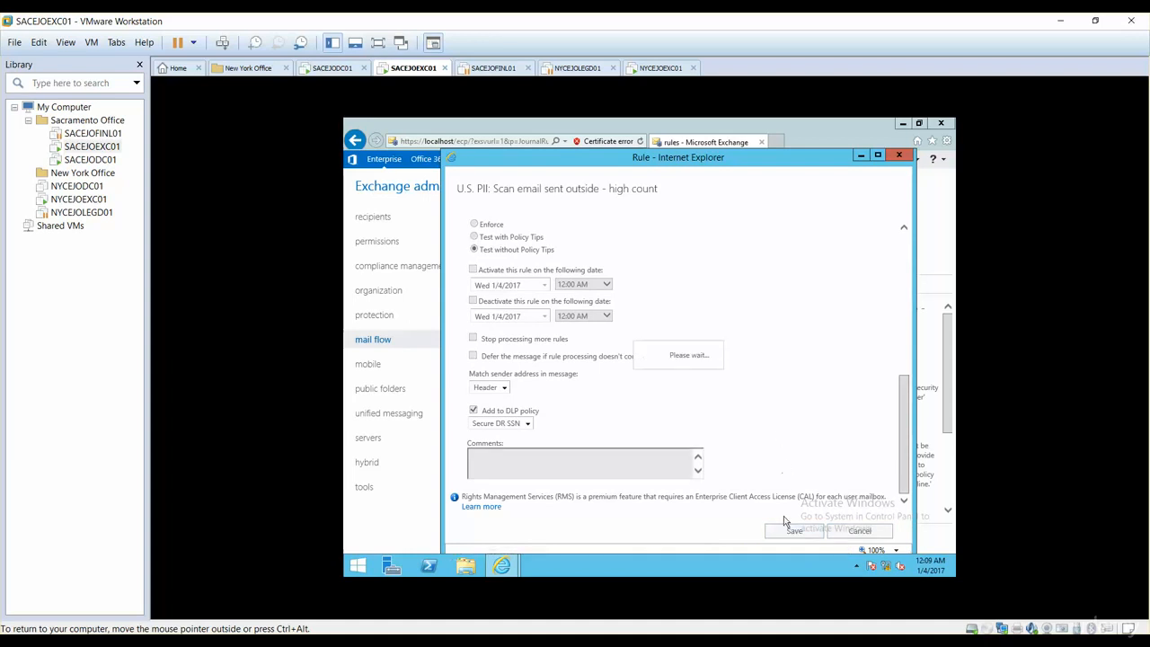
click(744, 413)
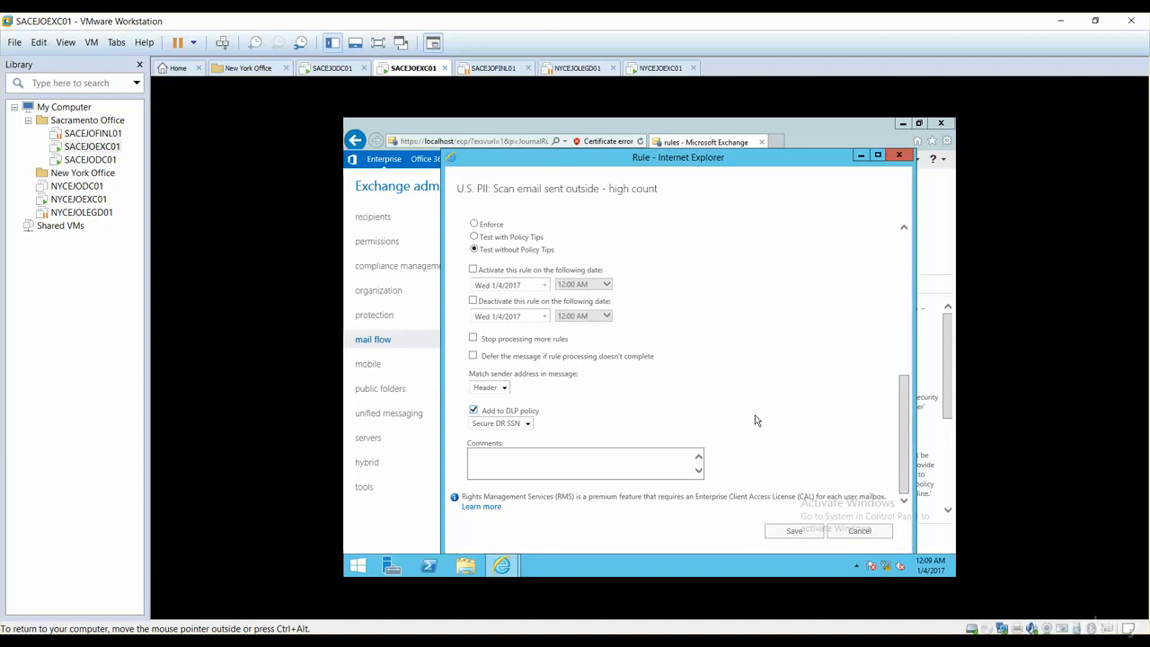